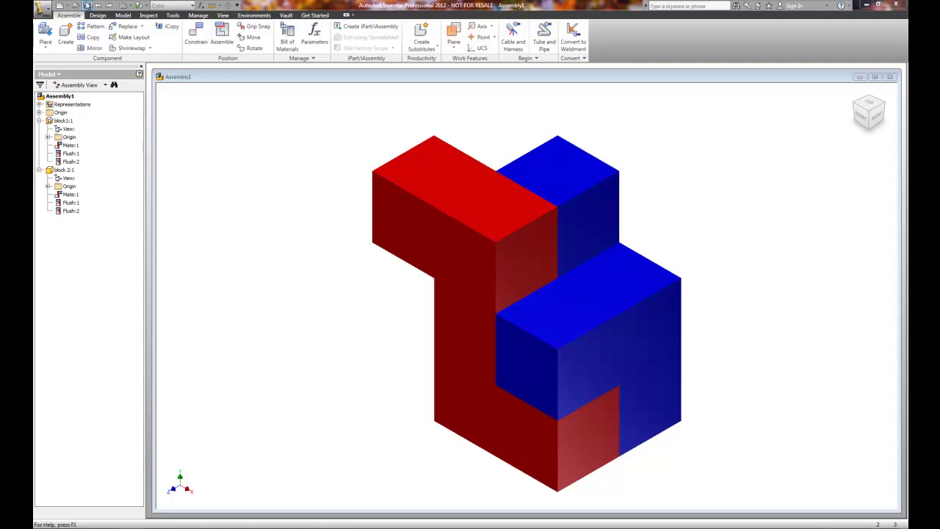
- Save the assembly under the file name "block assembly"
click(86, 6)
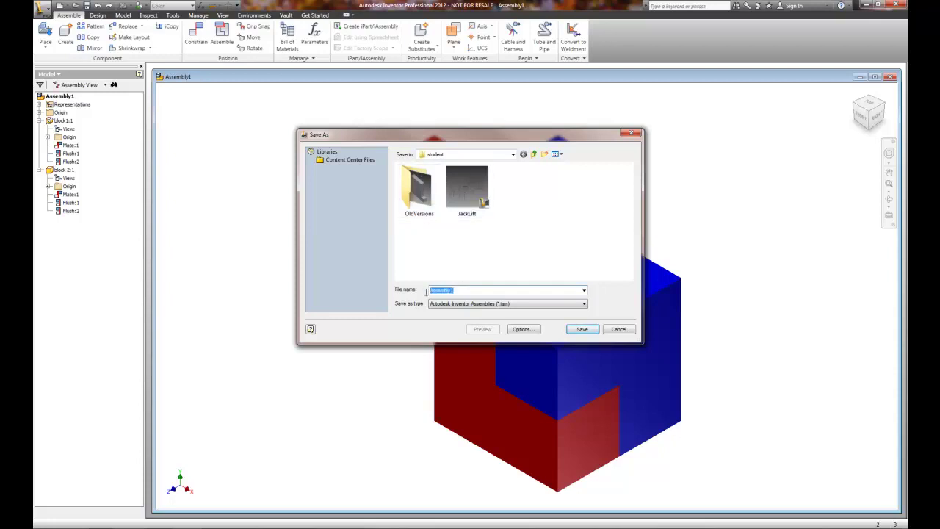
text(blo)
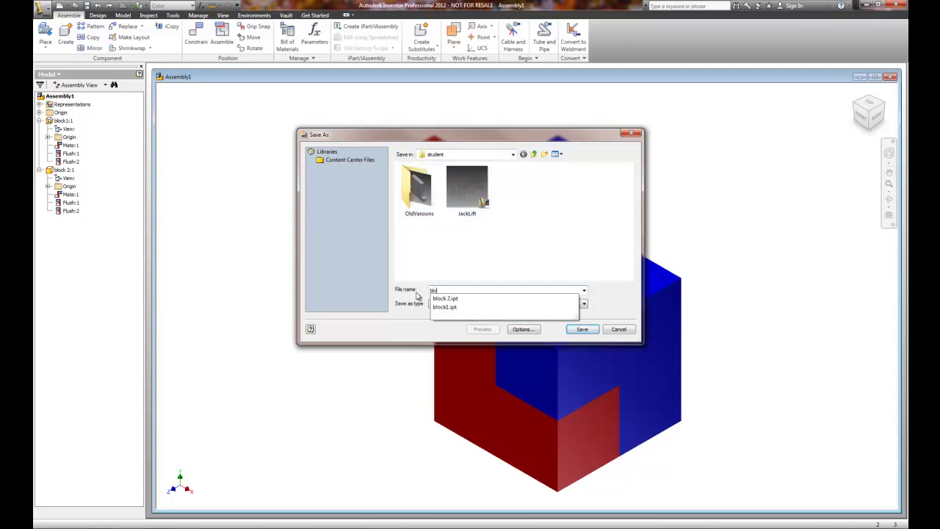
text(ck assem)
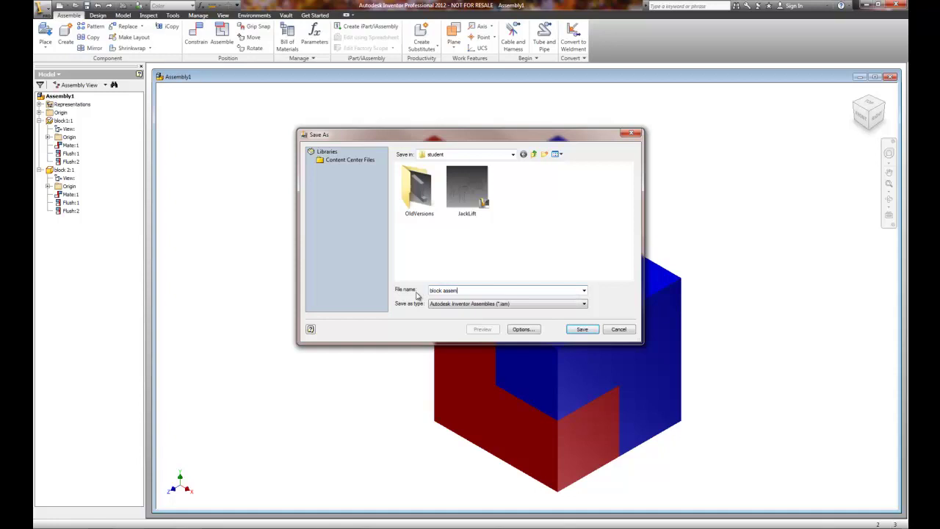
text(bly)
key(Return)
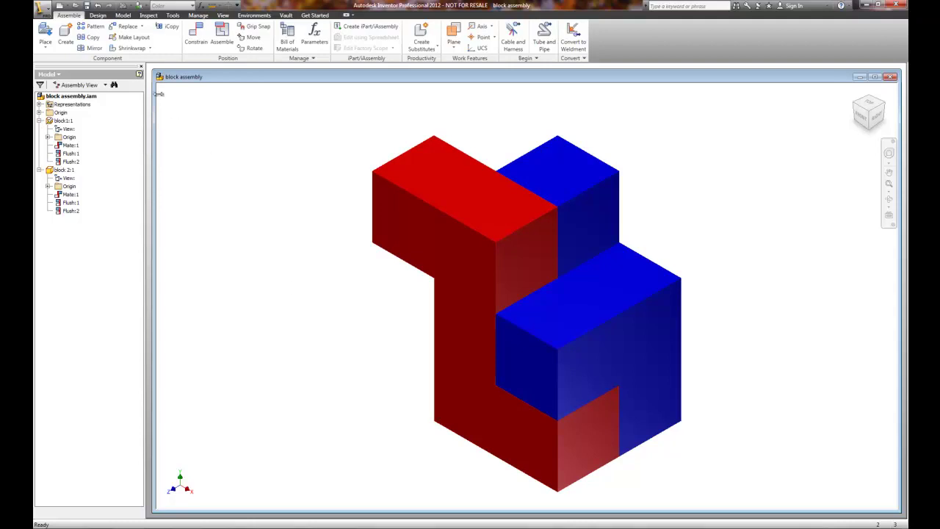
- Create a new presentation file and add a view of the block assembly using the Manual explosion method
click(67, 6)
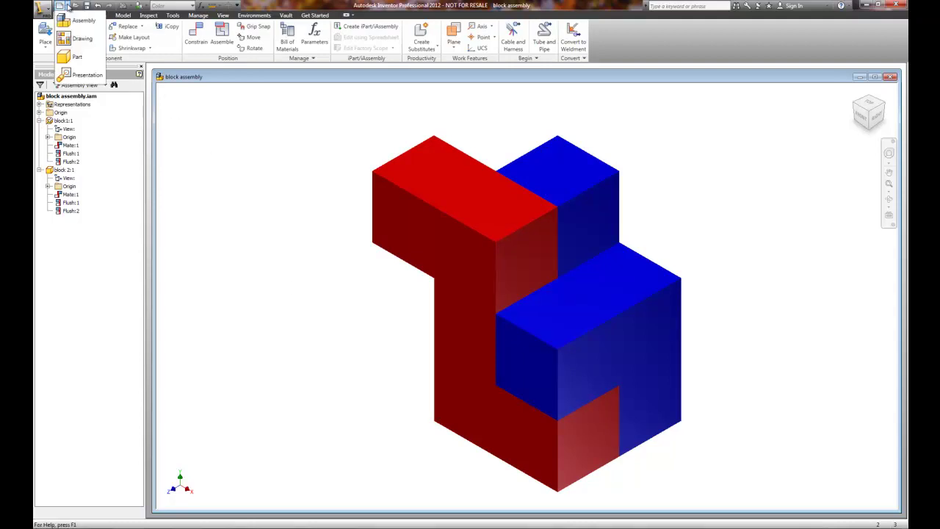
click(82, 76)
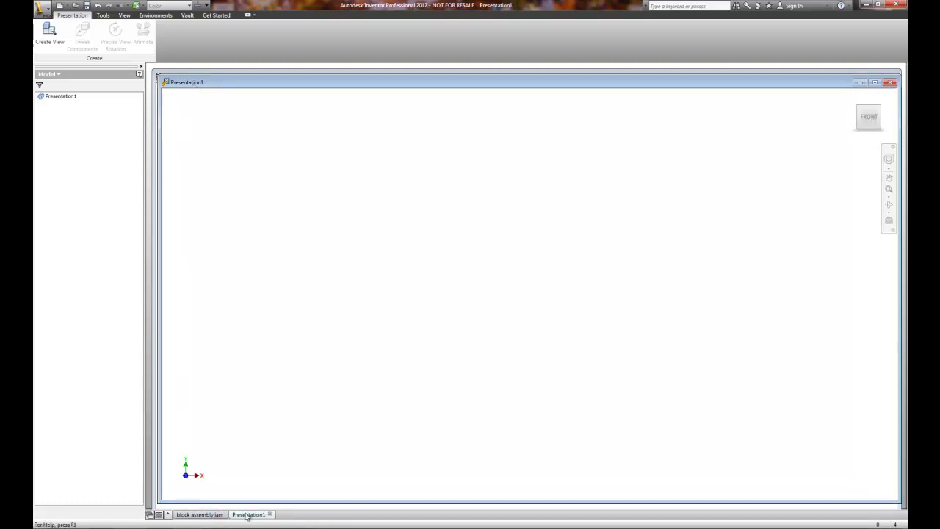
click(47, 39)
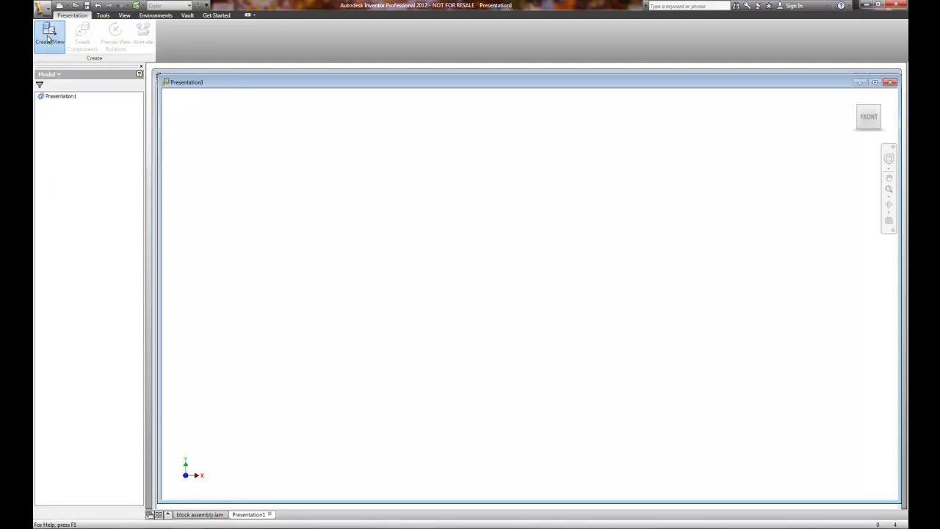
drag(216, 73, 314, 114)
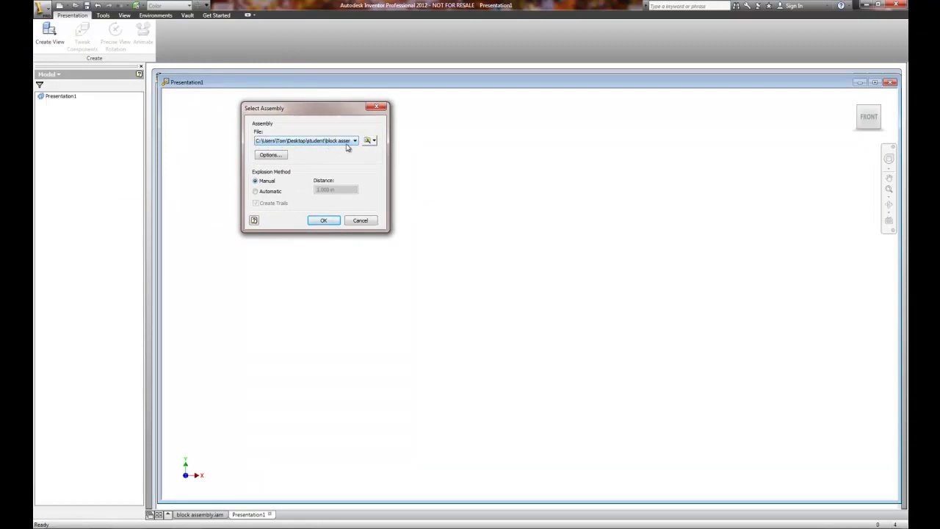
click(342, 144)
click(274, 178)
click(324, 222)
scroll(380, 247, down, 3)
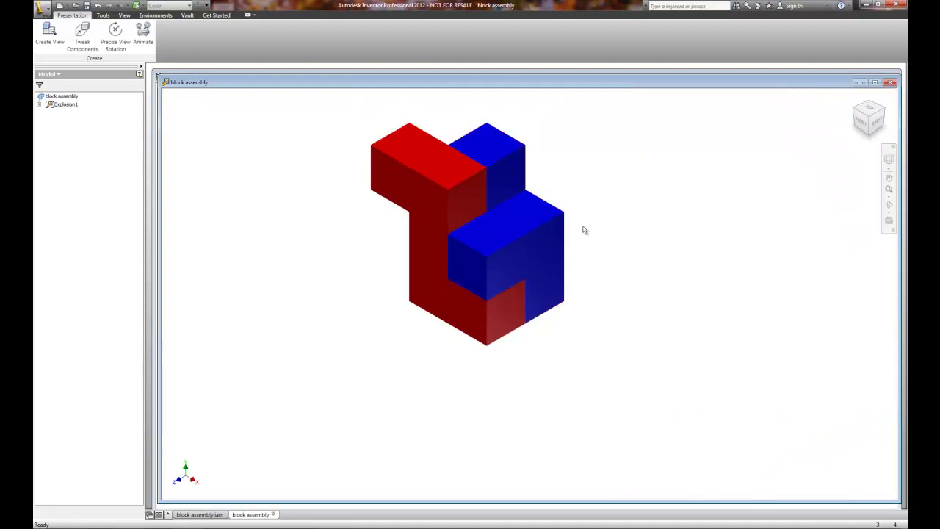
scroll(596, 189, up, 2)
middle_drag(596, 188, 551, 242)
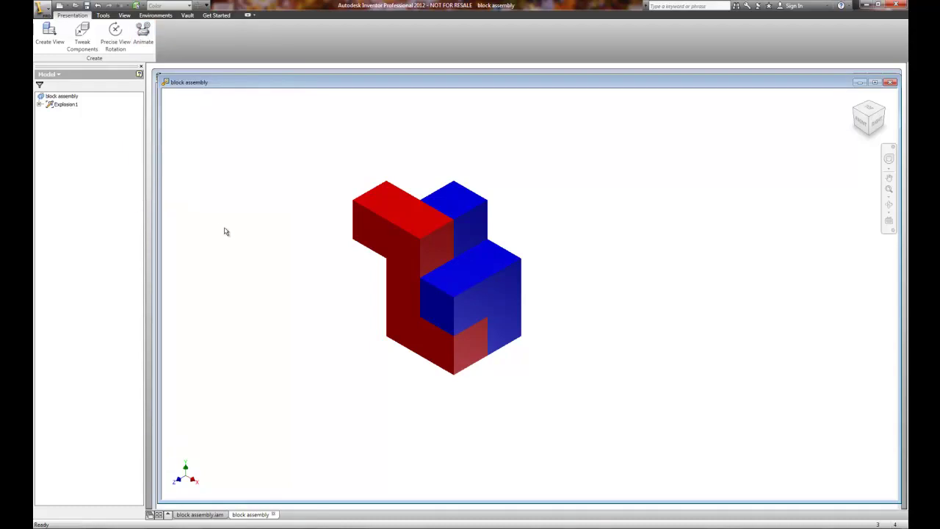
- Start a component tweak and select the blue block as the component to move
click(82, 44)
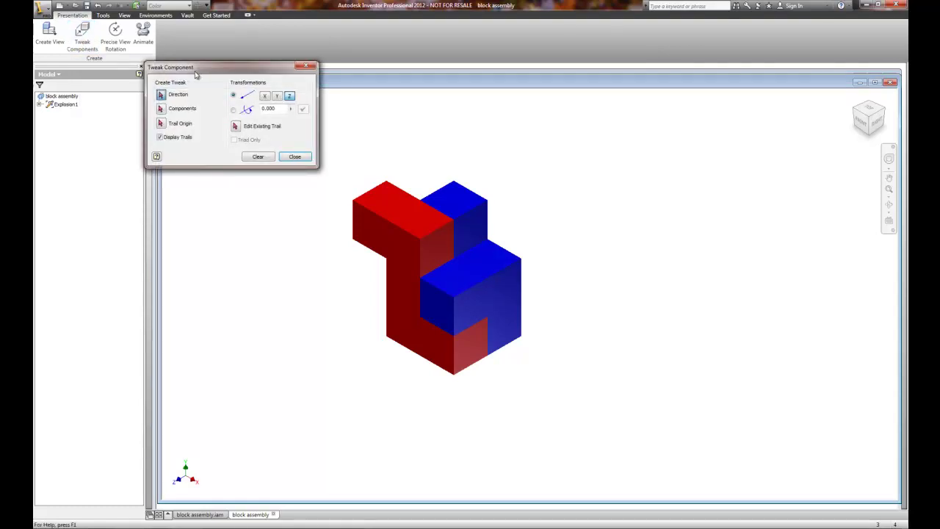
drag(216, 72, 231, 104)
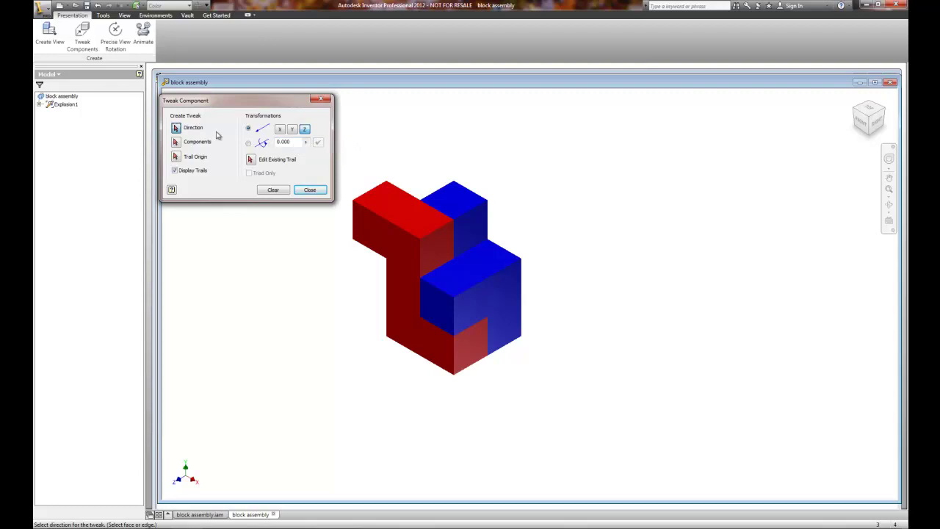
click(176, 143)
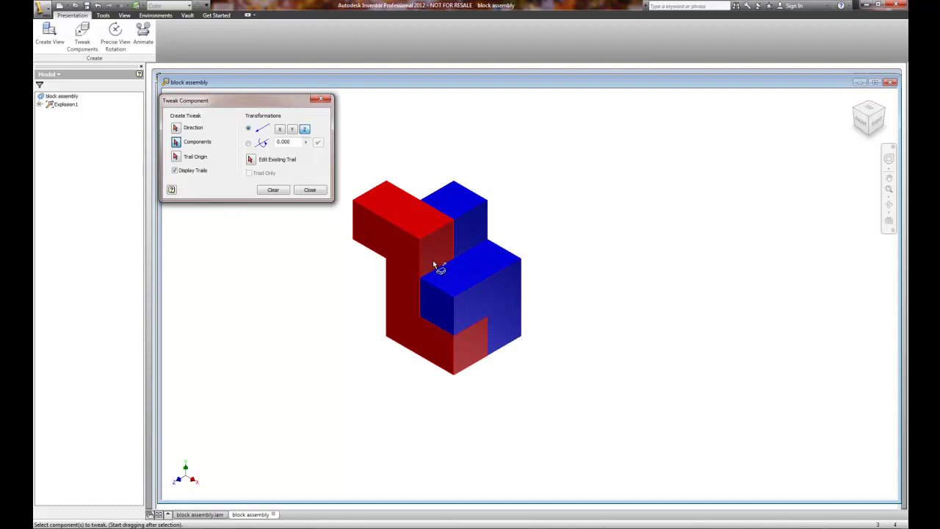
mouse_move(434, 265)
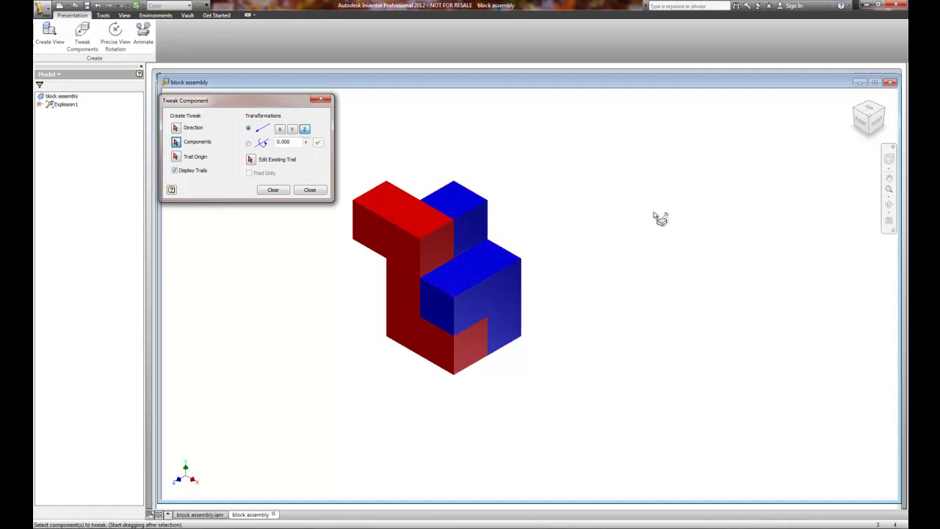
click(871, 121)
drag(871, 120, 625, 221)
scroll(561, 246, down, 2)
scroll(539, 258, up, 8)
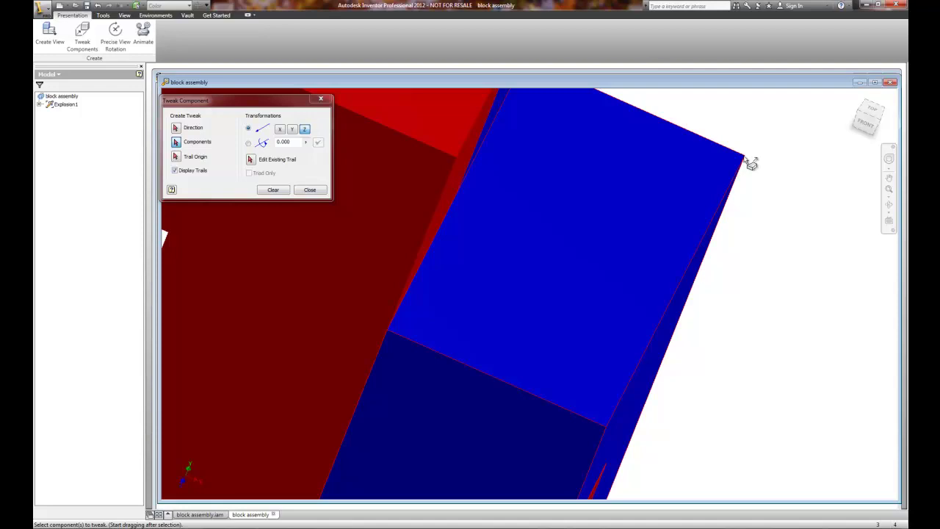
scroll(751, 163, down, 6)
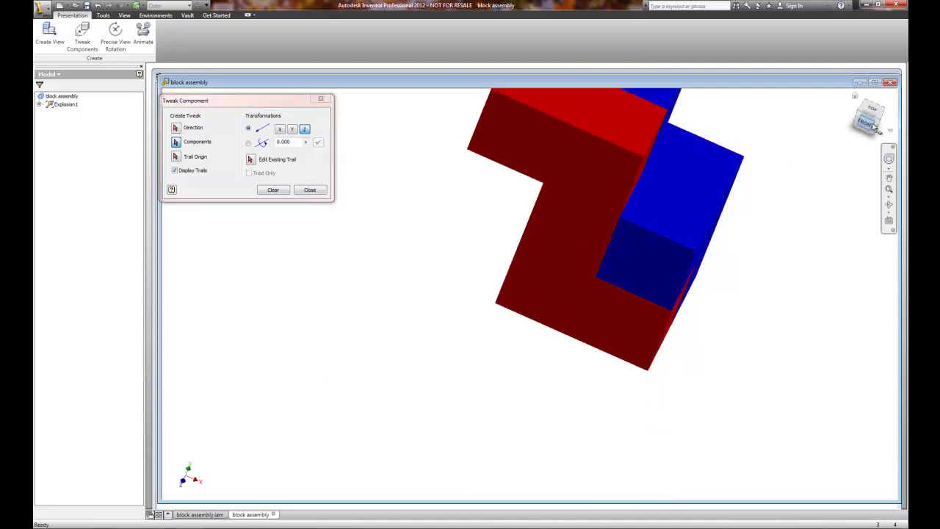
drag(875, 126, 770, 121)
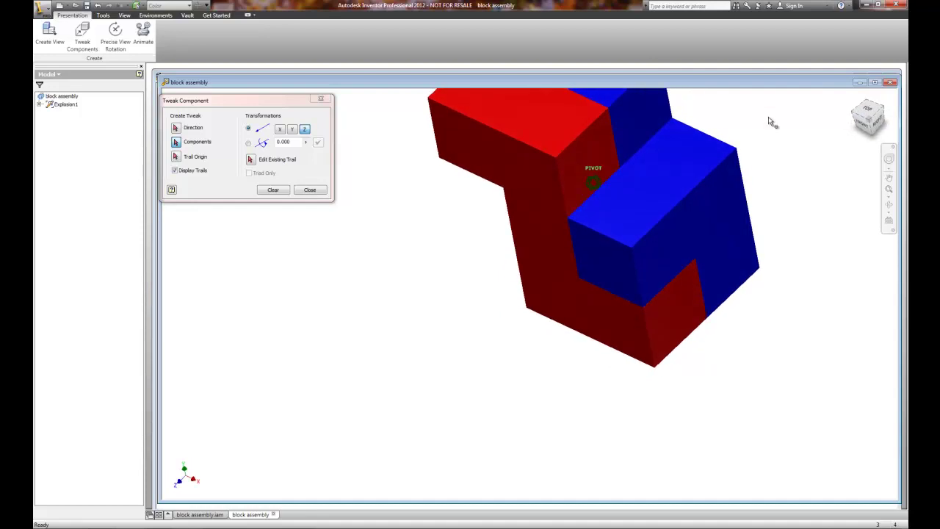
click(738, 152)
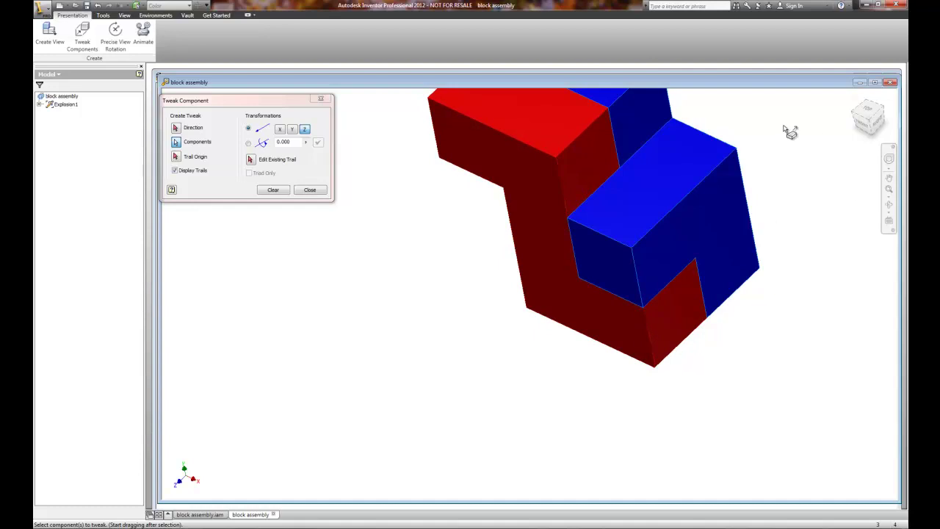
- Set the tweak direction from the blue block's uppermost face, using the first coordinate system offered there
click(177, 128)
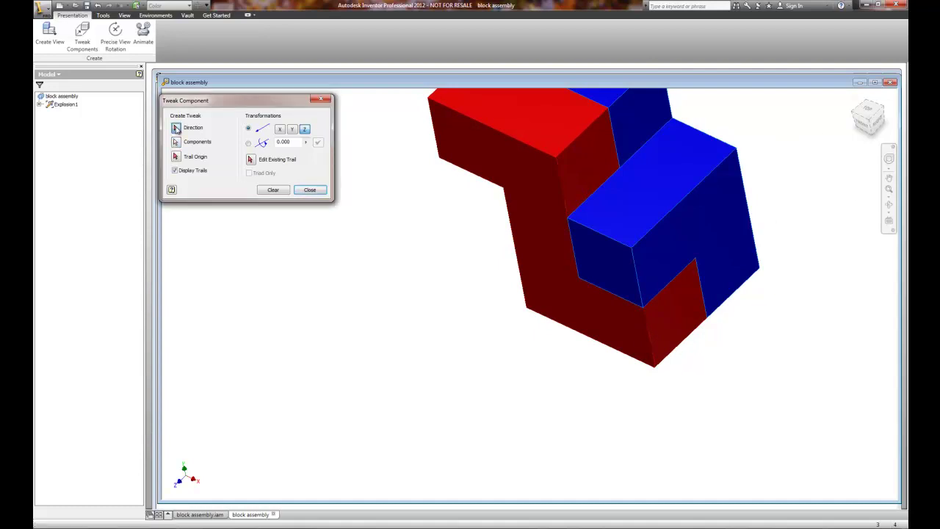
scroll(769, 172, down, 3)
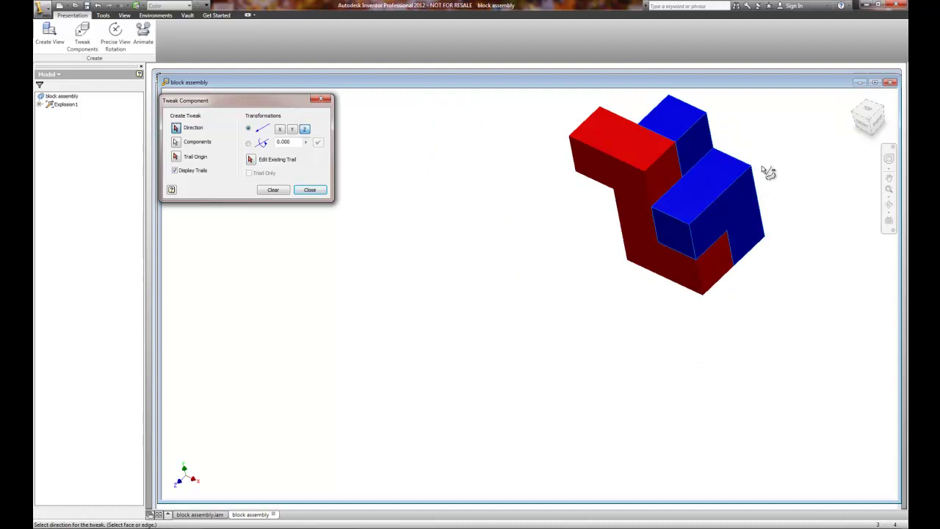
click(707, 143)
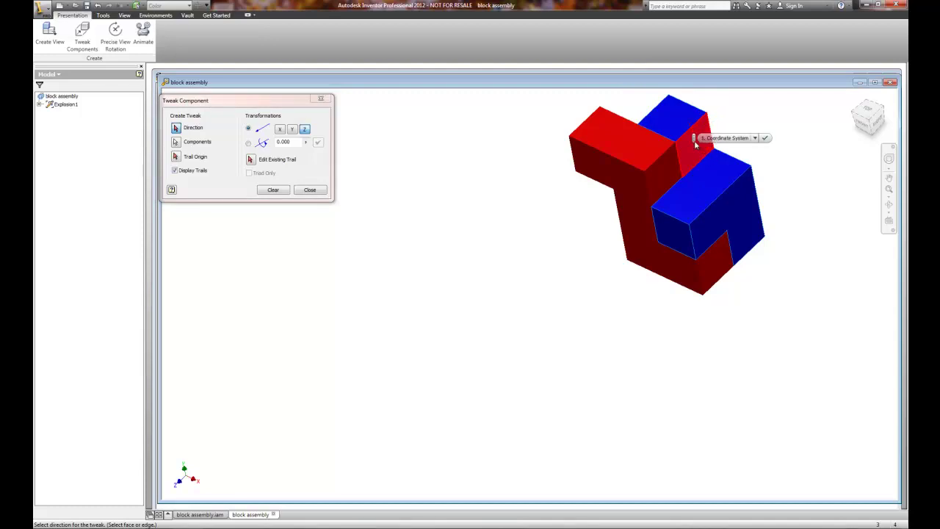
key(Escape)
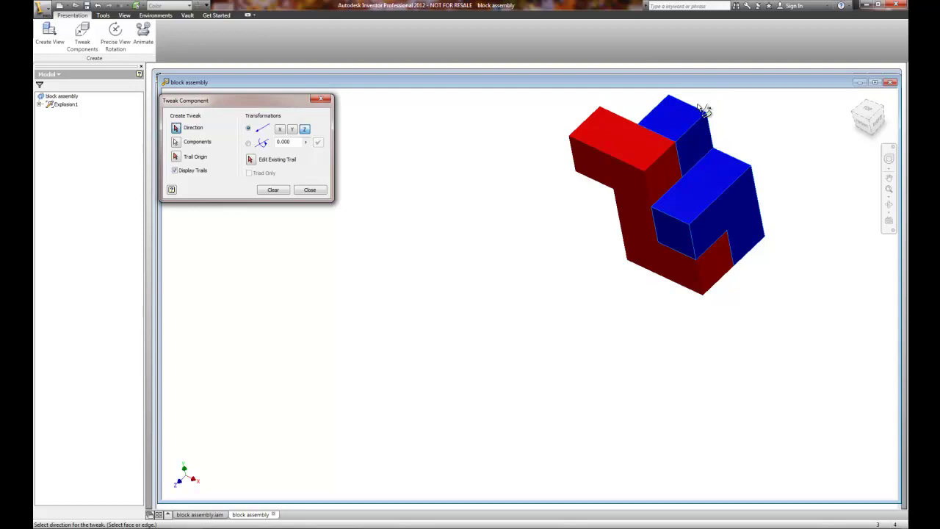
scroll(690, 99, down, 2)
middle_drag(693, 98, 656, 183)
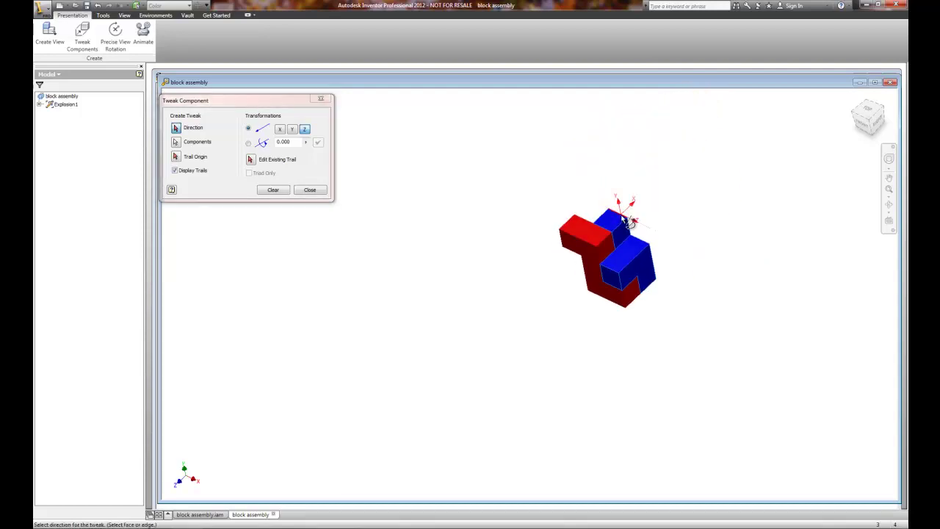
scroll(623, 211, up, 4)
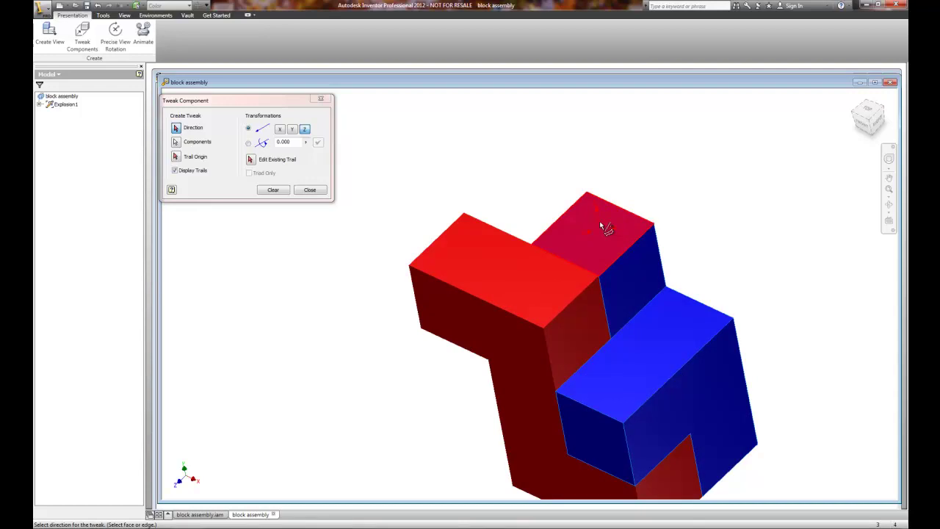
mouse_move(601, 227)
click(653, 221)
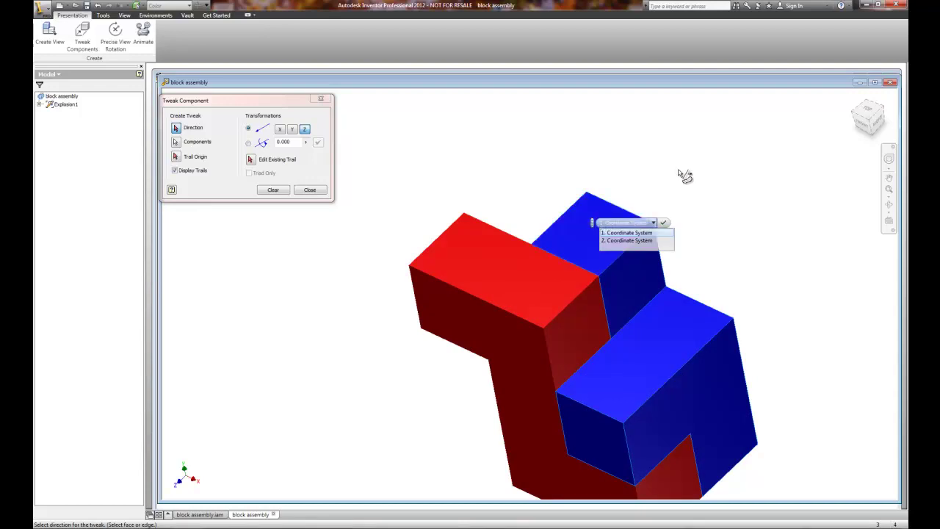
click(636, 233)
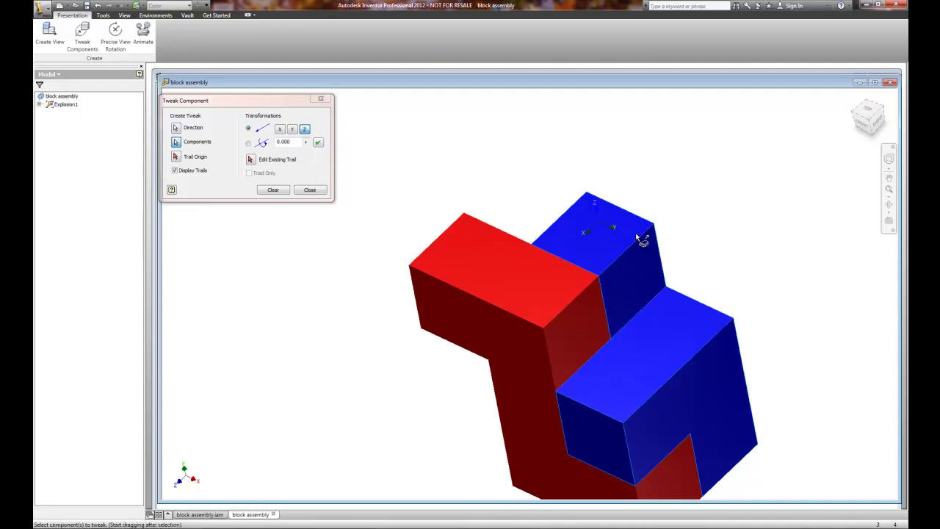
- Set the blue block's linear tweak to run along the X axis of the triad on its uppermost face
click(872, 124)
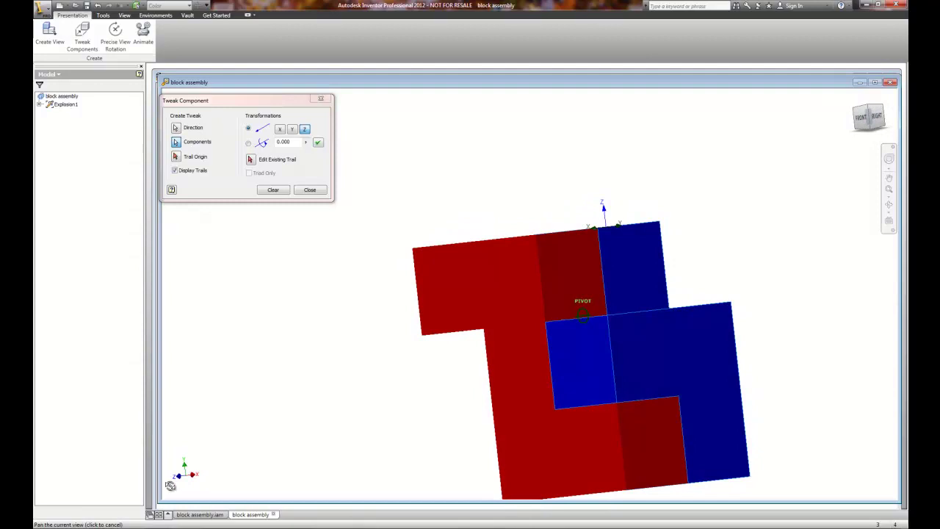
drag(871, 122, 768, 96)
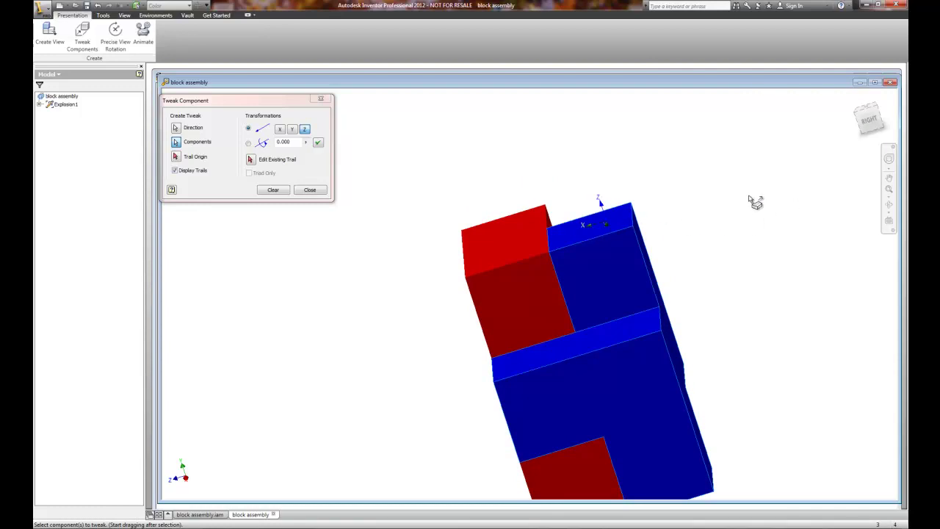
scroll(735, 211, down, 2)
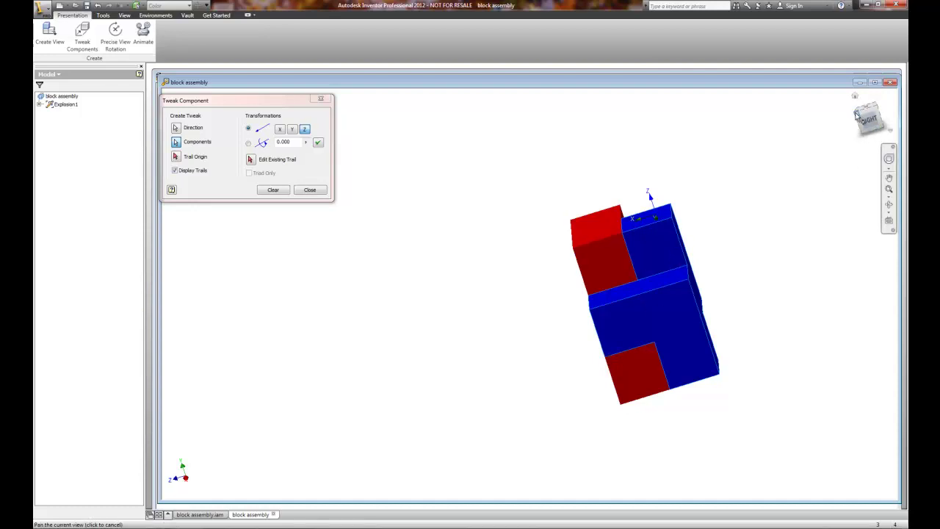
click(858, 116)
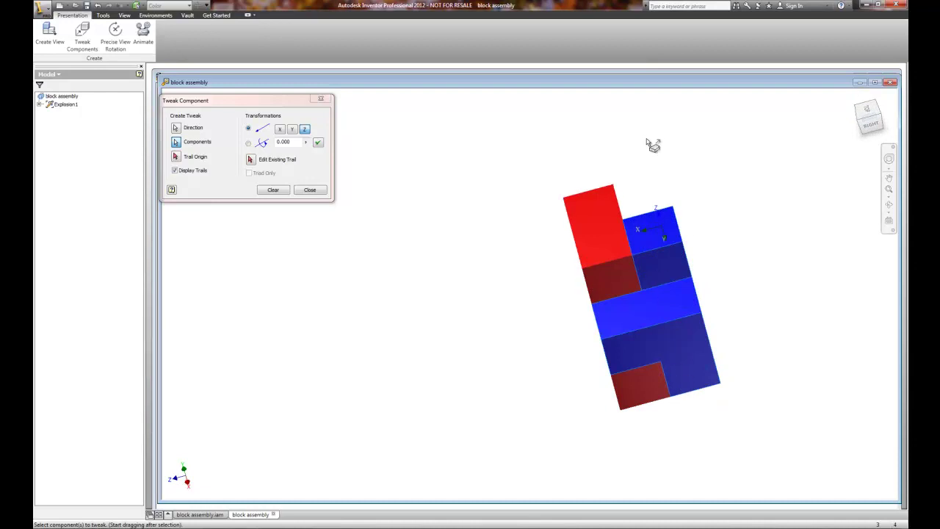
click(665, 243)
click(287, 142)
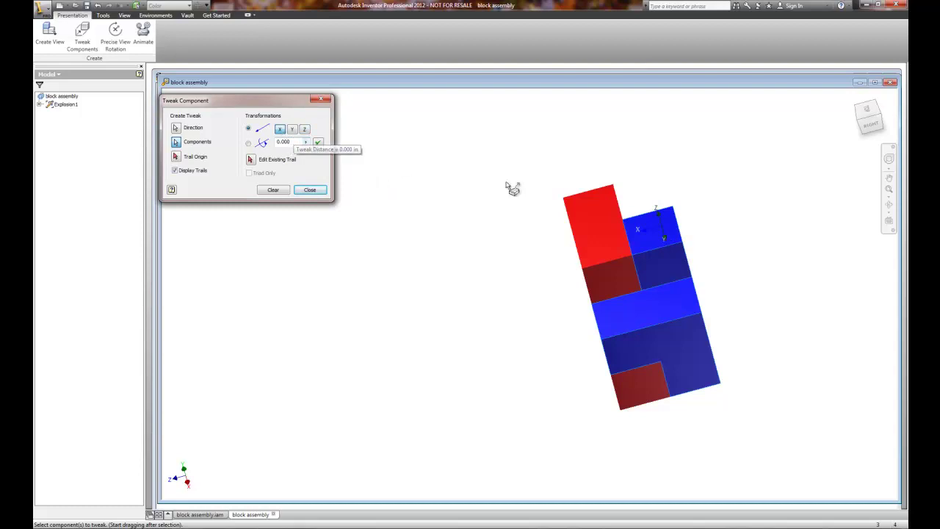
scroll(670, 234, up, 4)
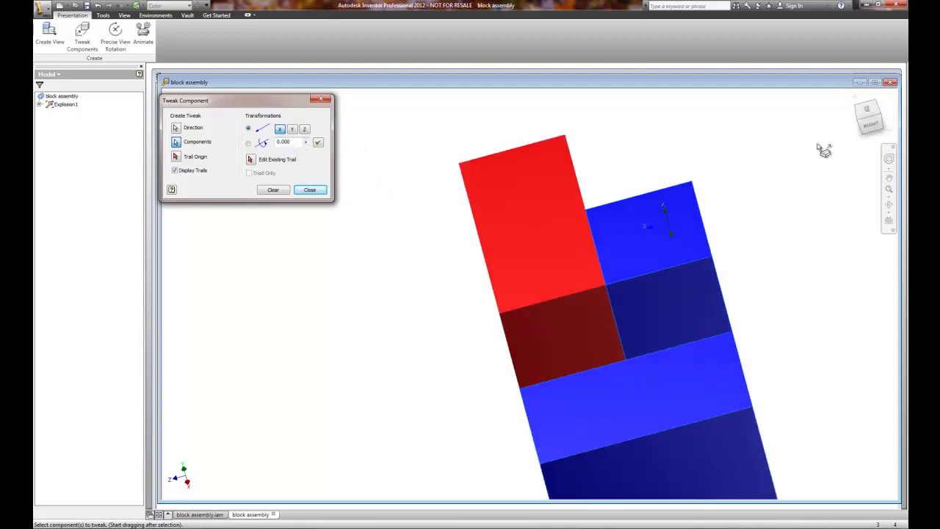
click(864, 125)
shift+middle_drag(849, 498, 527, 154)
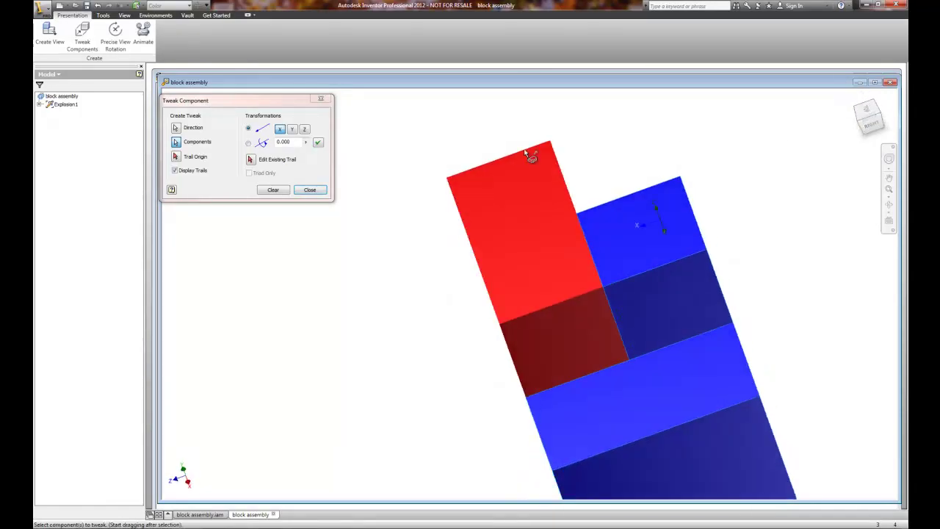
click(292, 129)
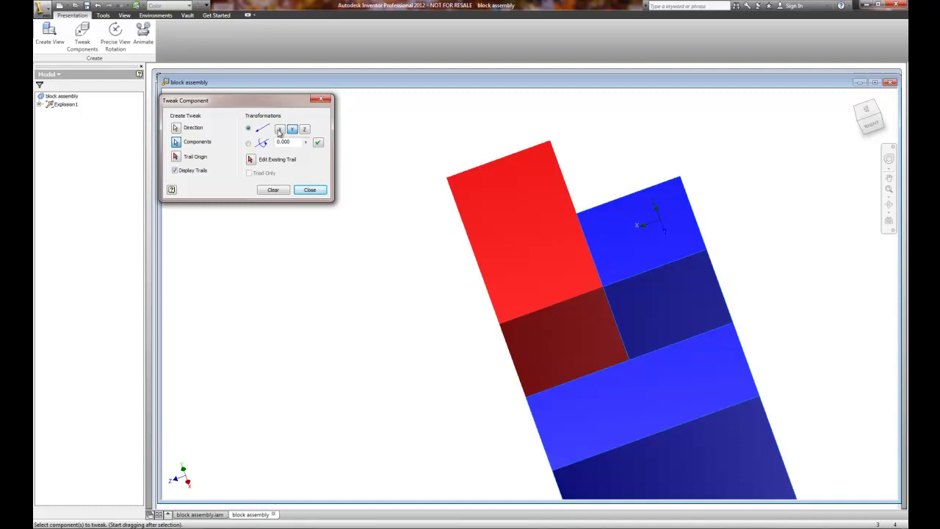
click(645, 228)
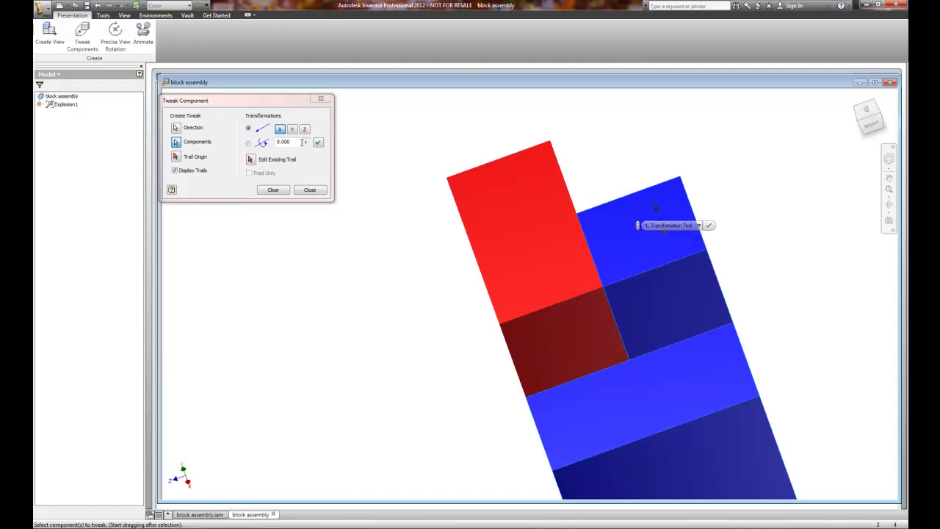
- Set the X-axis tweak distance to -2.0 in and apply it to move the blue block away from the red one
click(288, 142)
drag(288, 142, 275, 144)
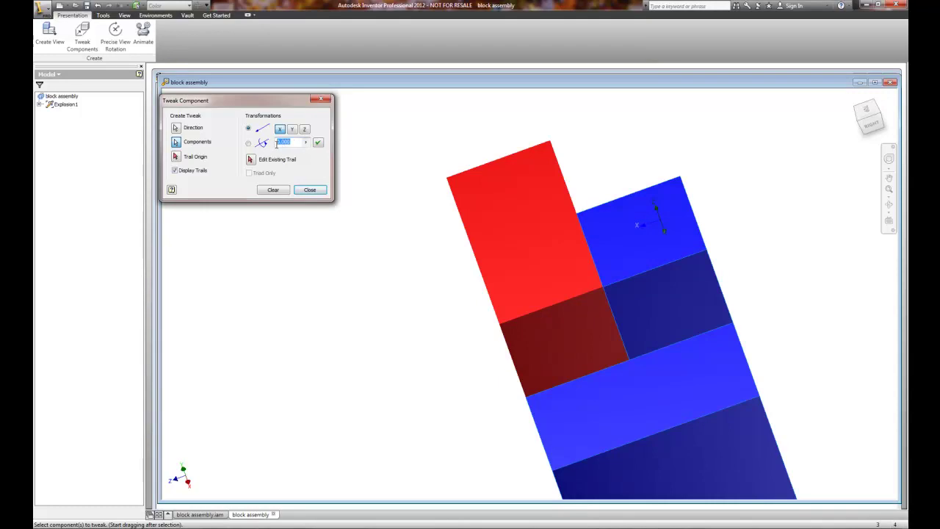
key(BackSpace)
text(2)
click(319, 144)
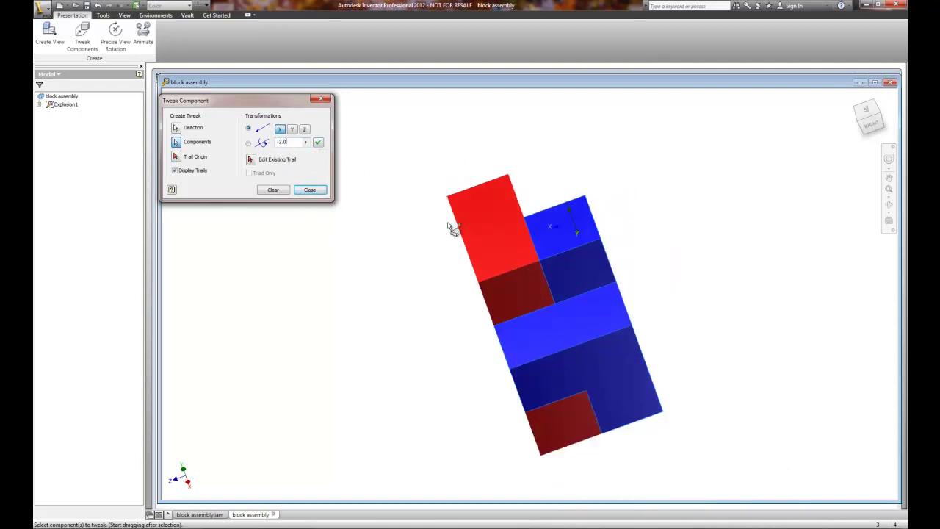
click(319, 144)
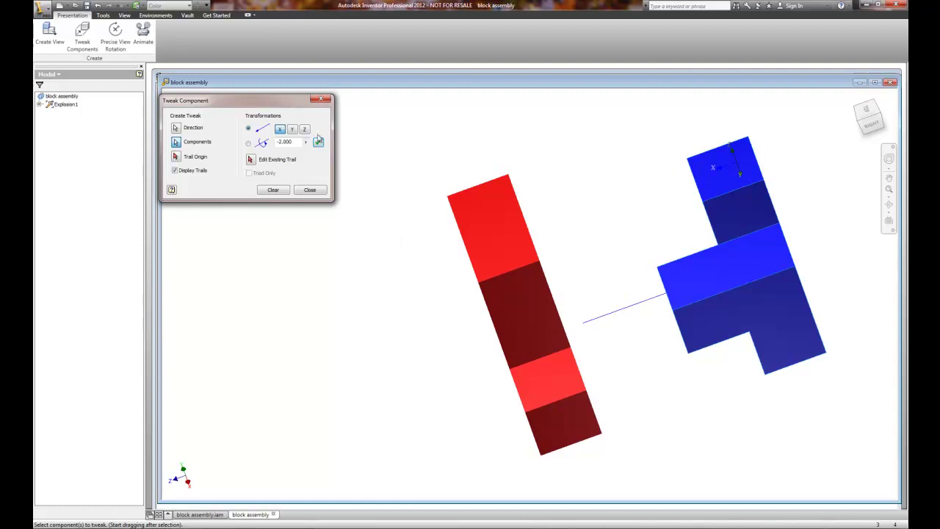
- Tweak the blue block by -3.5 in along the Z axis and apply the move
click(306, 130)
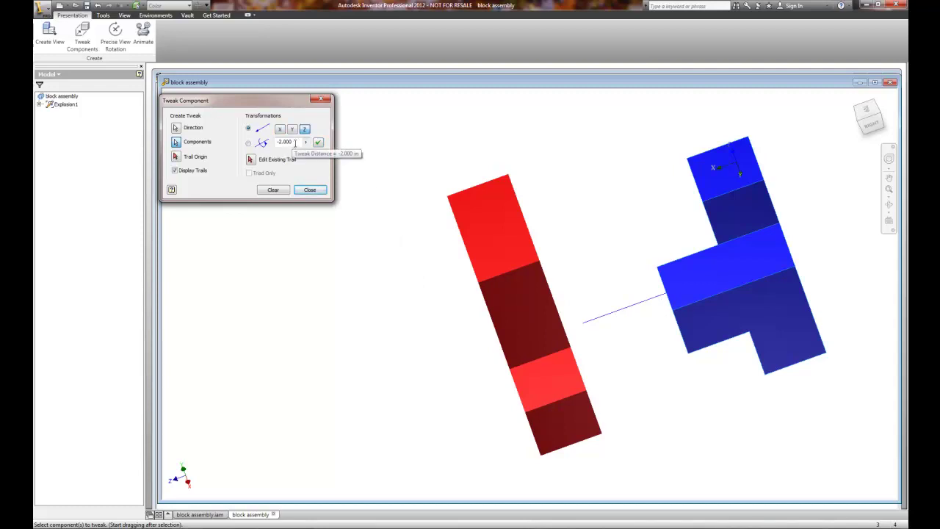
click(291, 142)
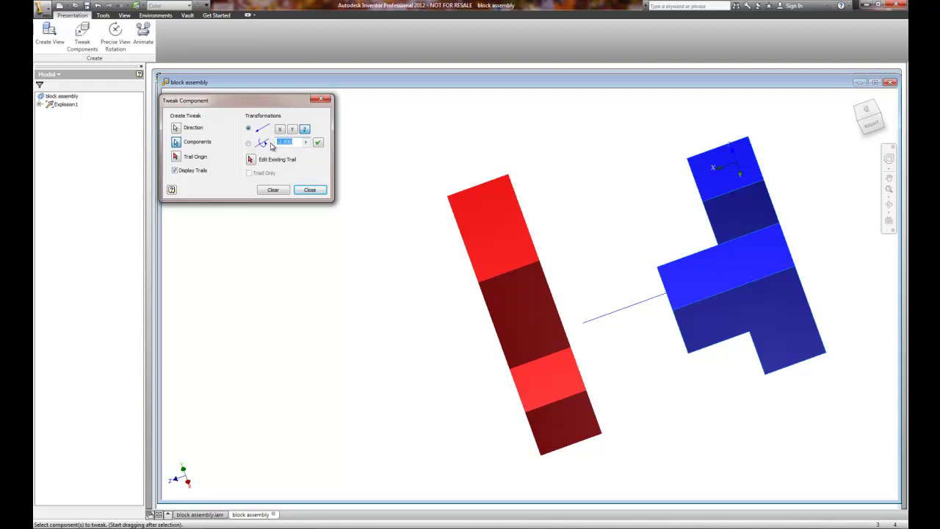
text(-3.5)
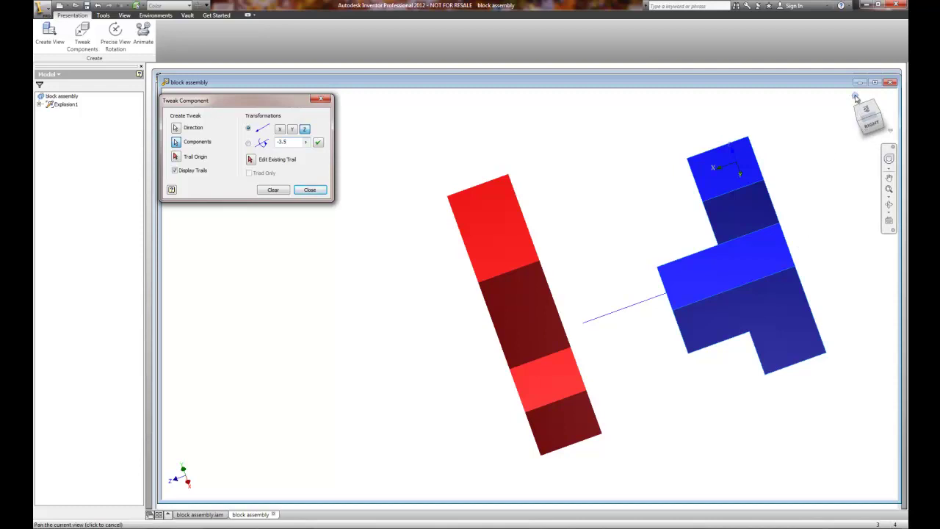
click(860, 122)
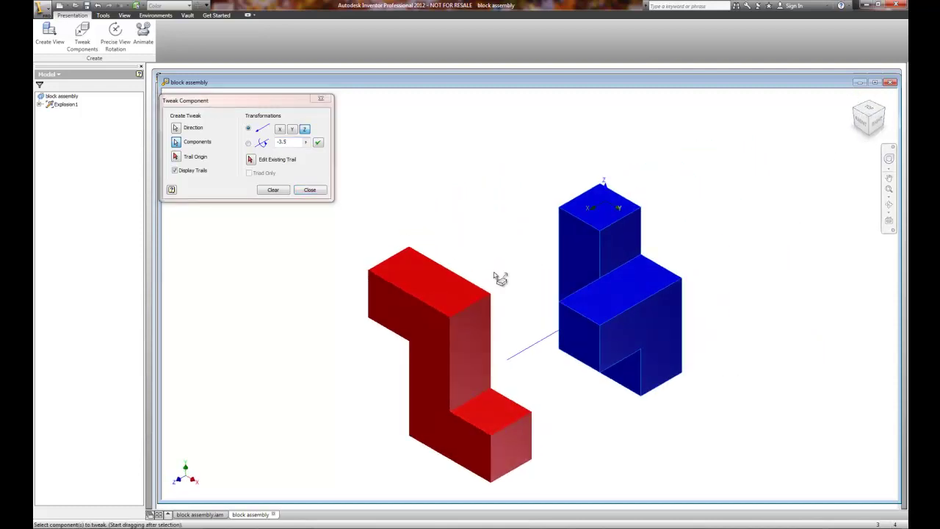
click(319, 144)
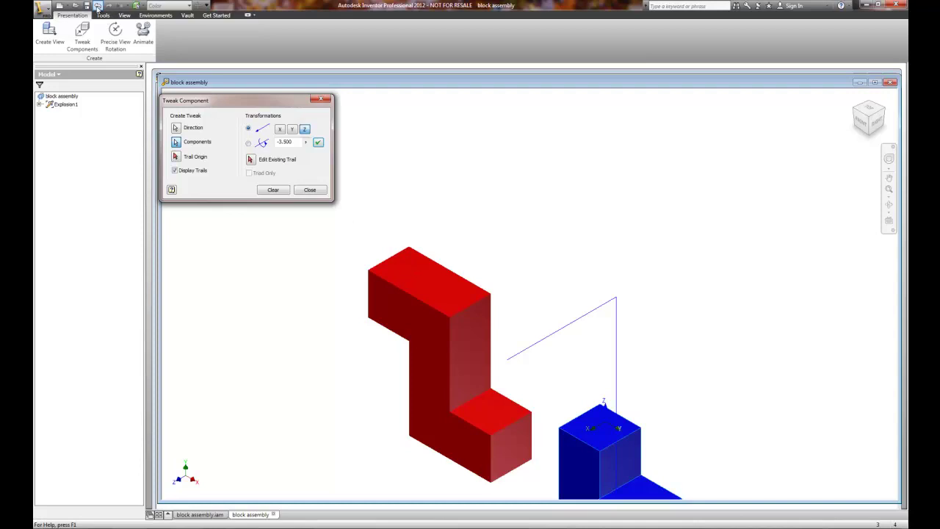
- Try reversing the blue block's vertical tweak by editing its existing trail to 3.5 in, and undo that edit
click(251, 161)
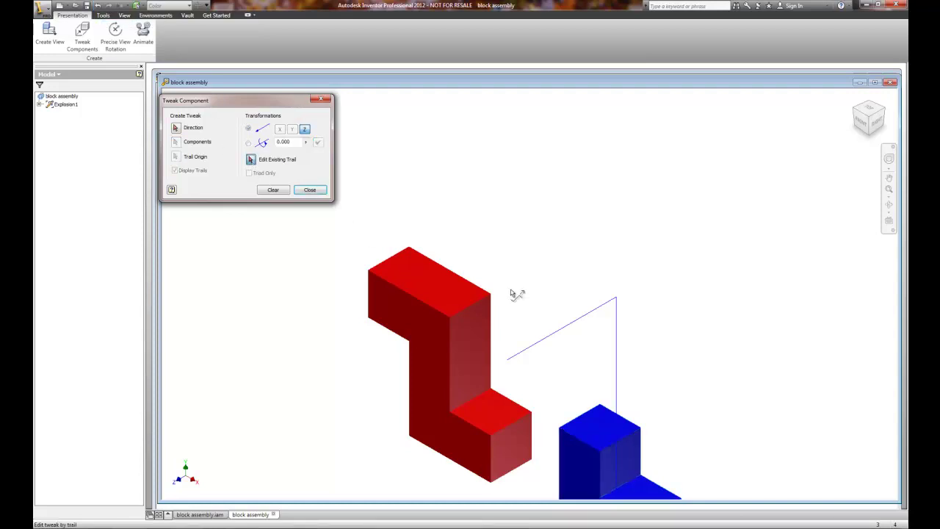
click(617, 336)
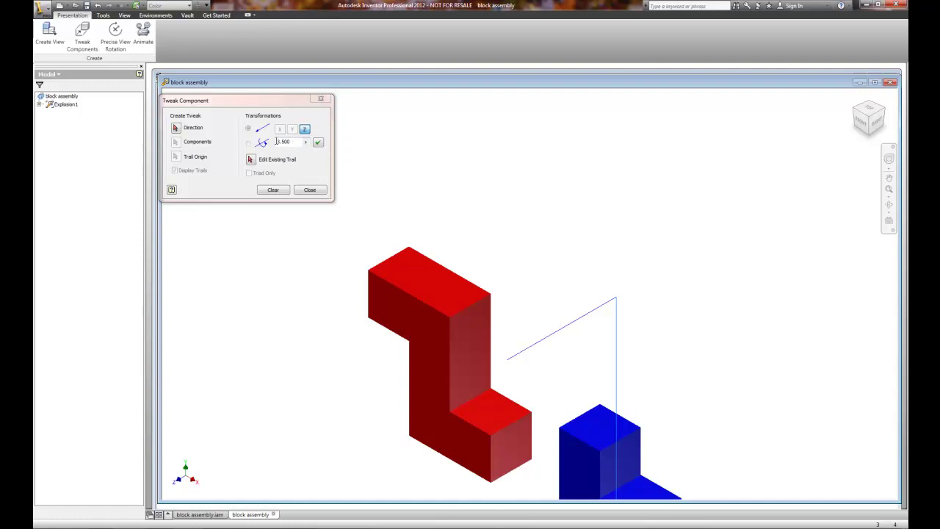
click(277, 144)
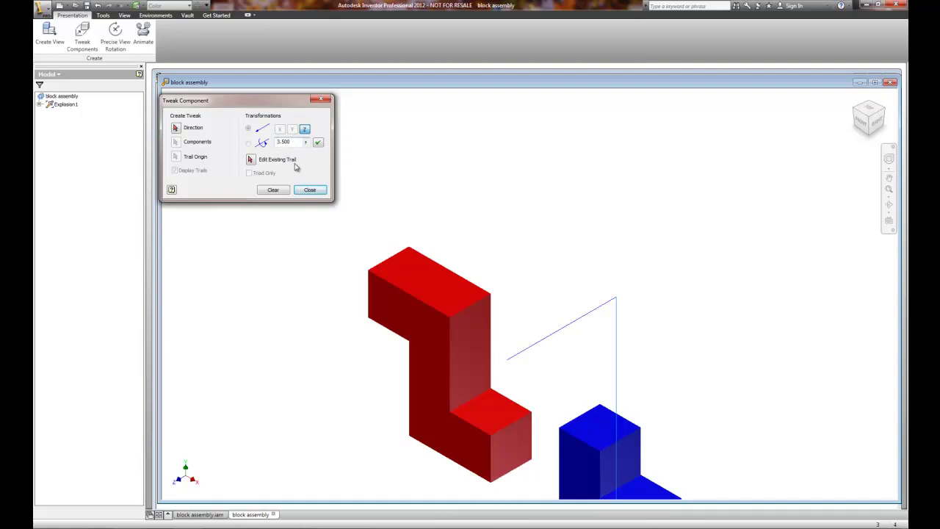
click(318, 143)
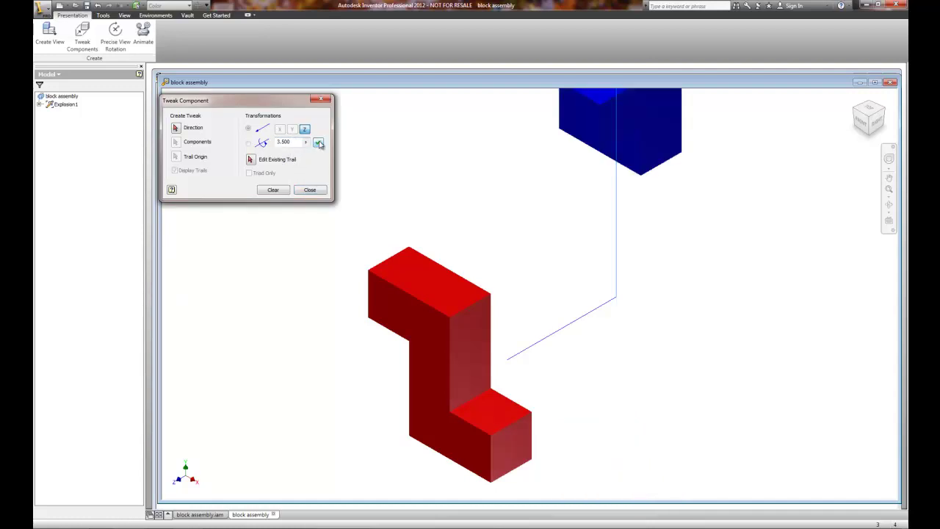
scroll(708, 260, down, 2)
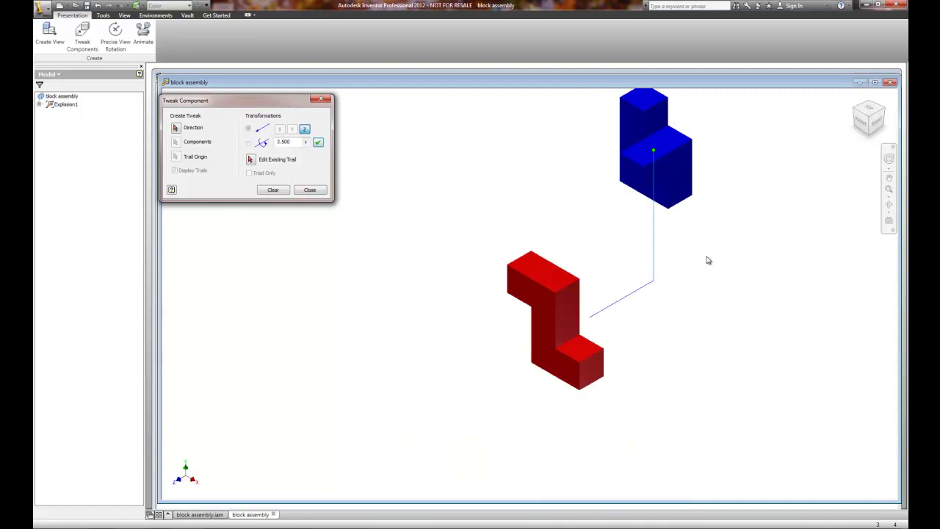
click(250, 160)
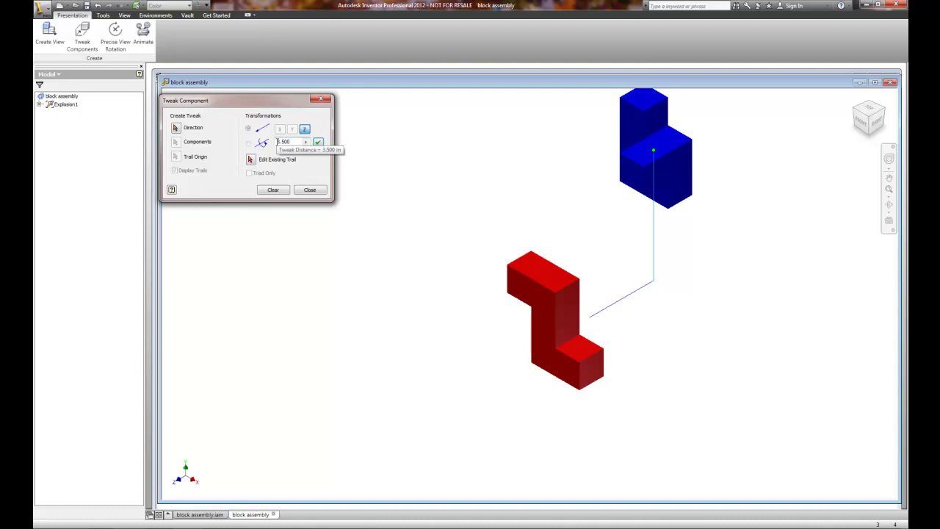
click(97, 6)
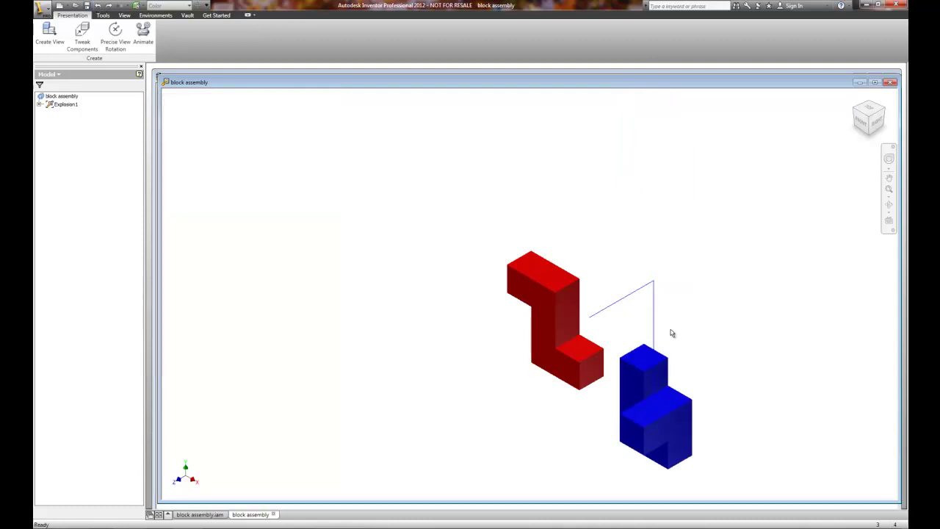
- Restart the component tweak, edit the blue block's vertical trail to a distance of 3.5 in, apply it and finish tweaking
click(82, 33)
click(250, 160)
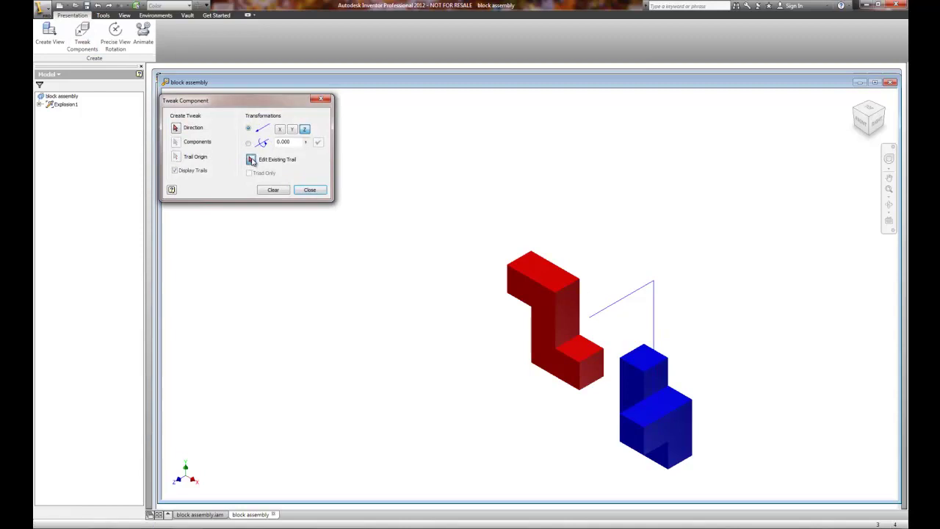
click(654, 310)
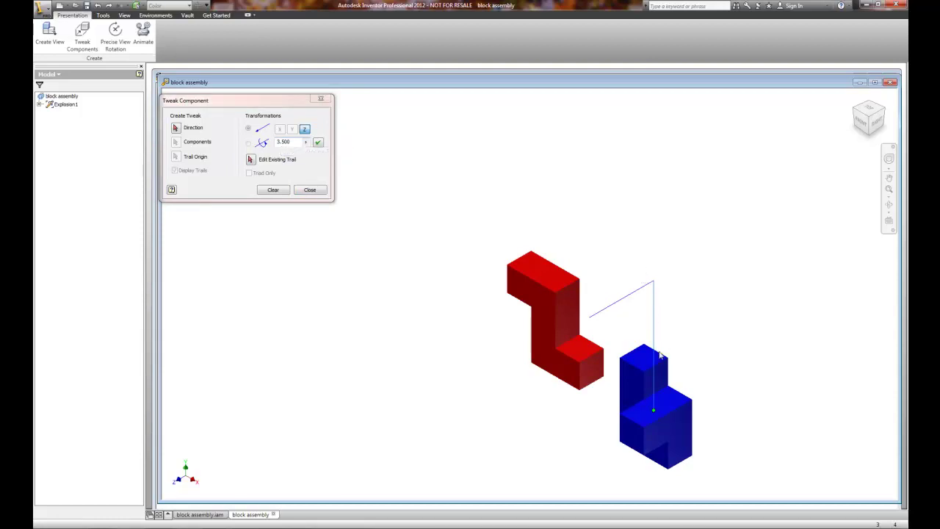
click(277, 141)
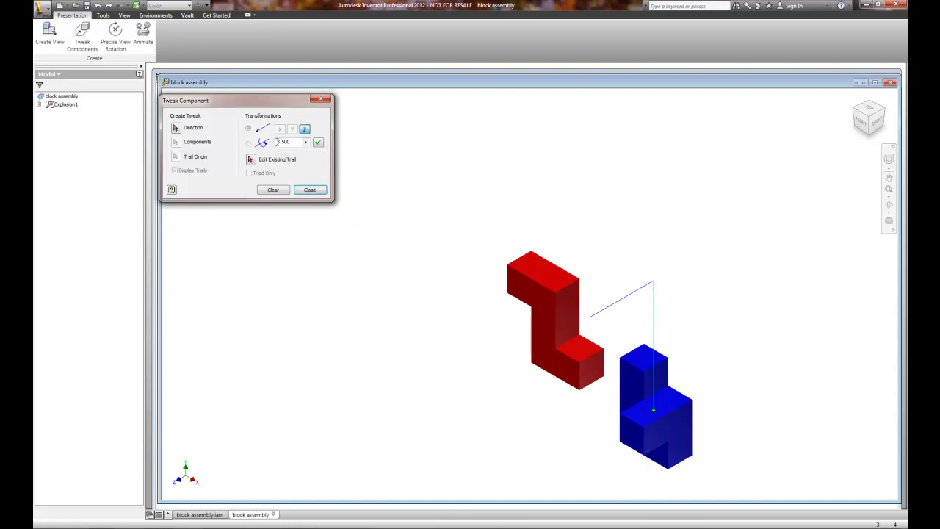
click(318, 142)
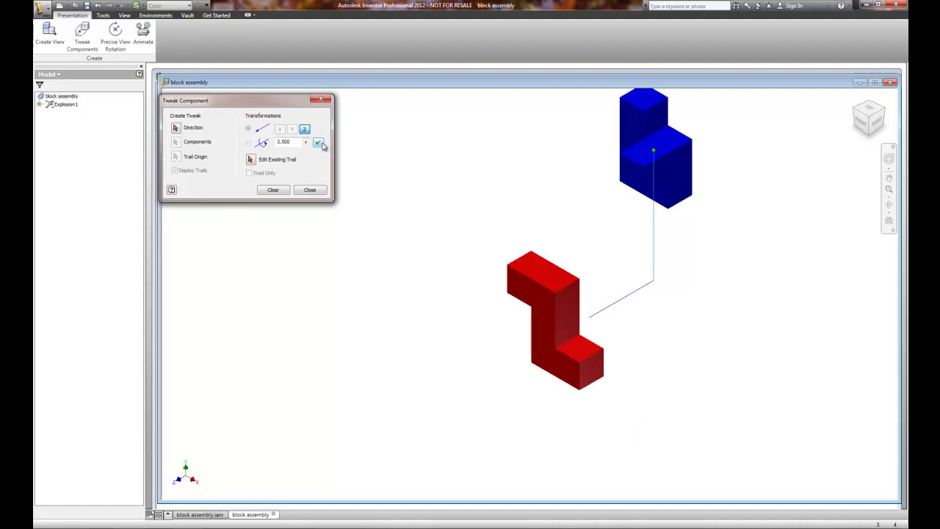
click(310, 190)
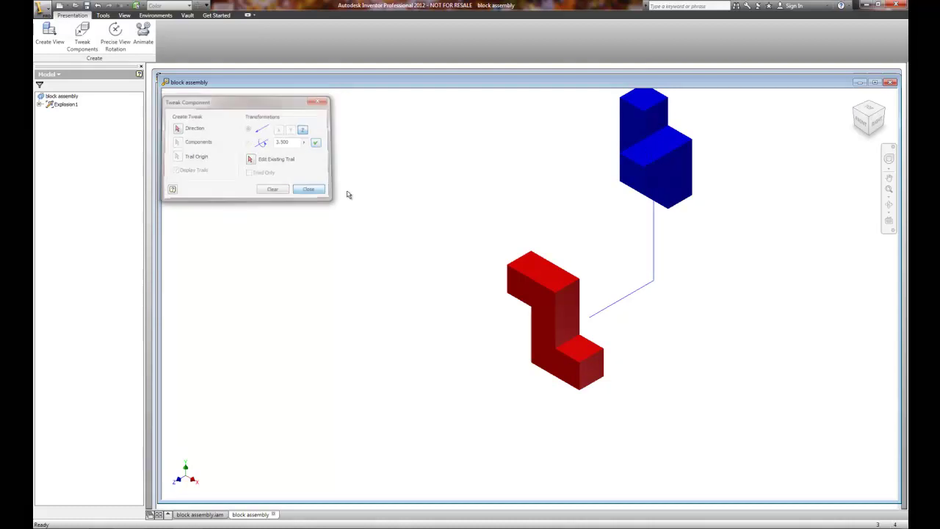
- Save the exploded view as an Inventor presentation file named "block assembly", leaving its dependent files unsaved
click(871, 118)
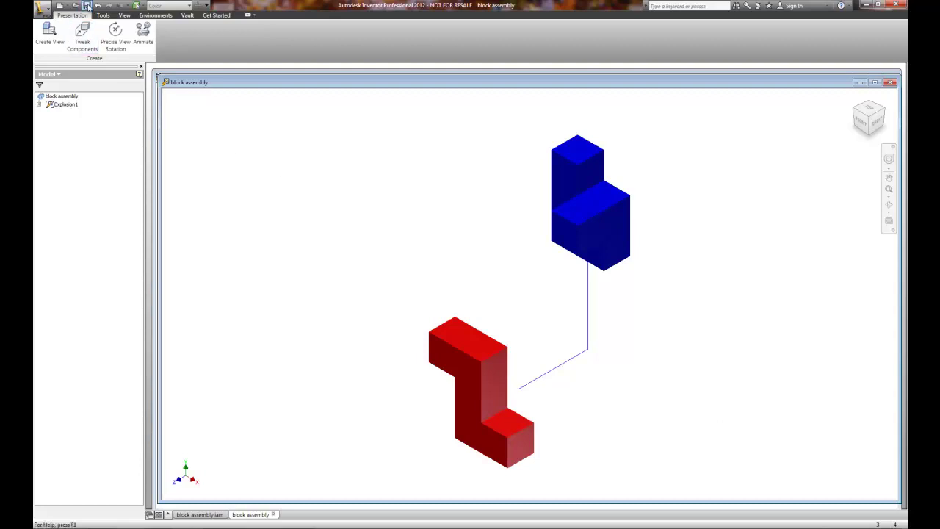
click(86, 5)
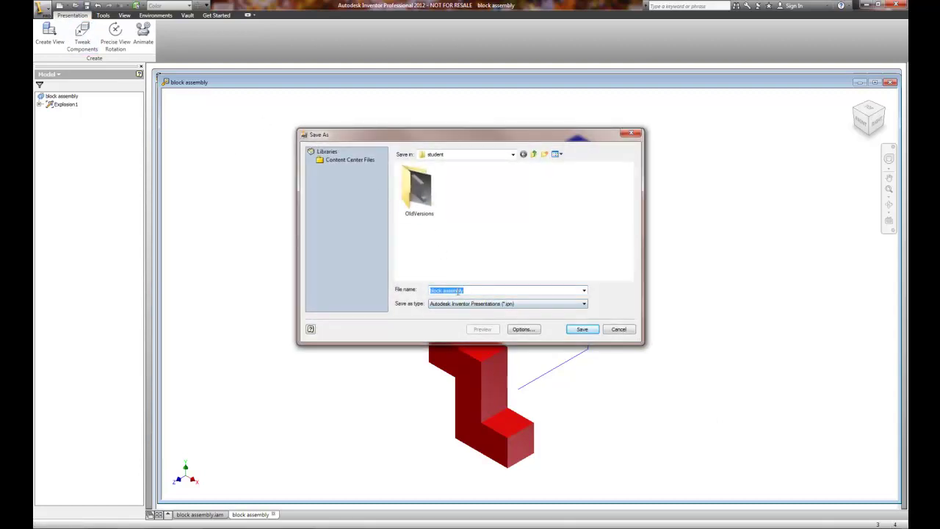
click(582, 329)
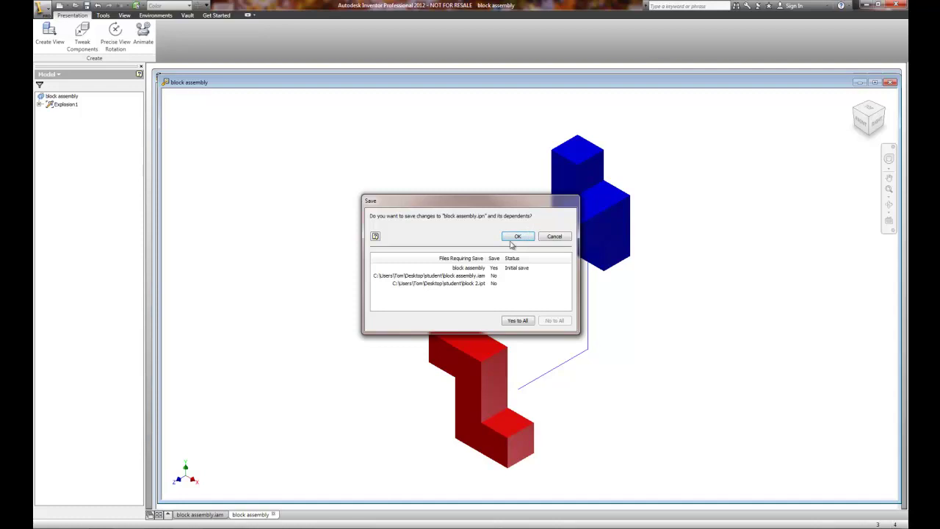
click(519, 237)
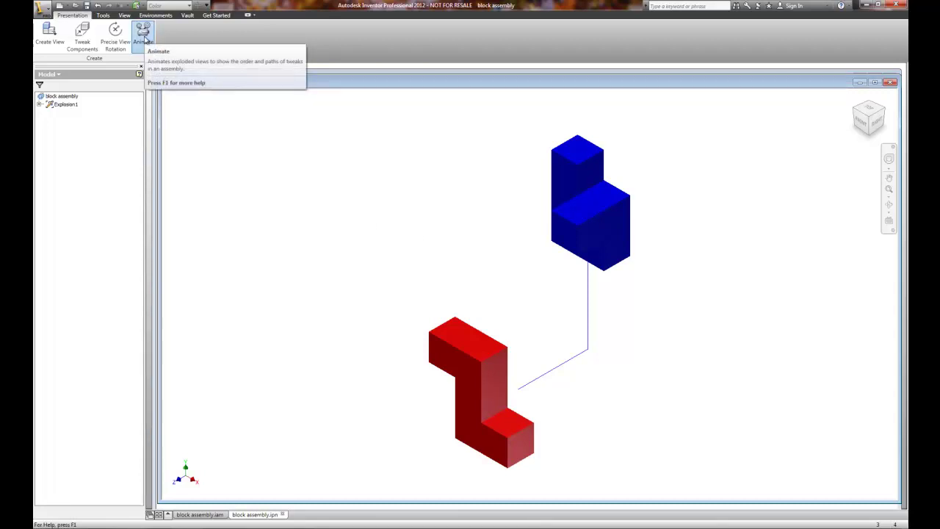
- Set up an animation of the exploded view with an interval of 10, apply it, play it forward and reset it
click(144, 37)
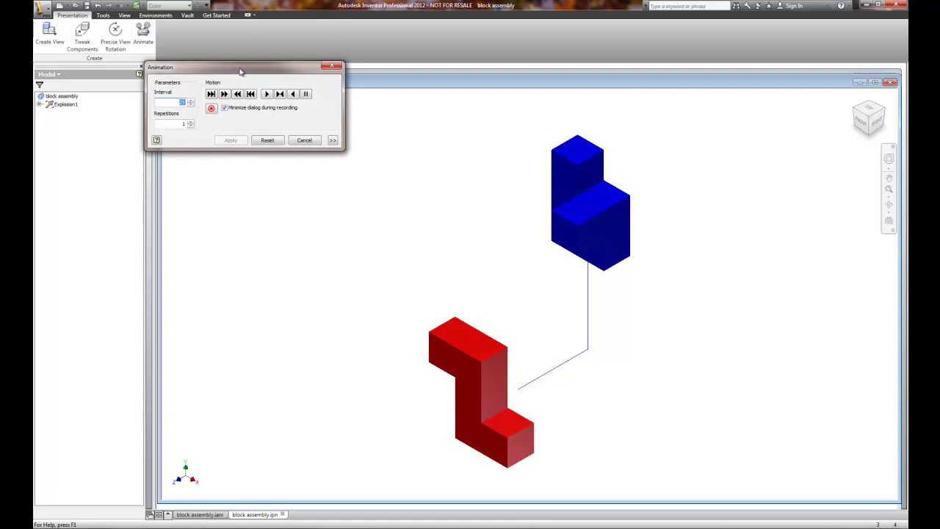
drag(242, 69, 293, 90)
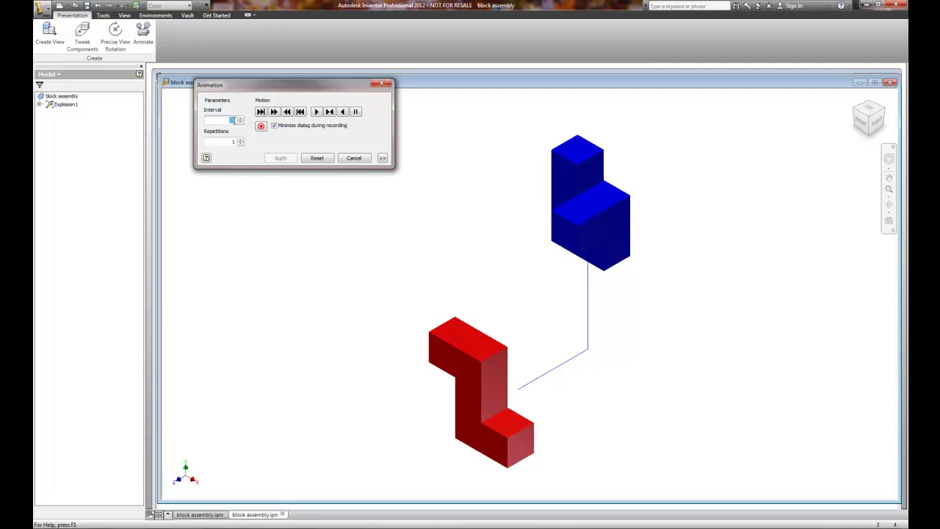
click(280, 158)
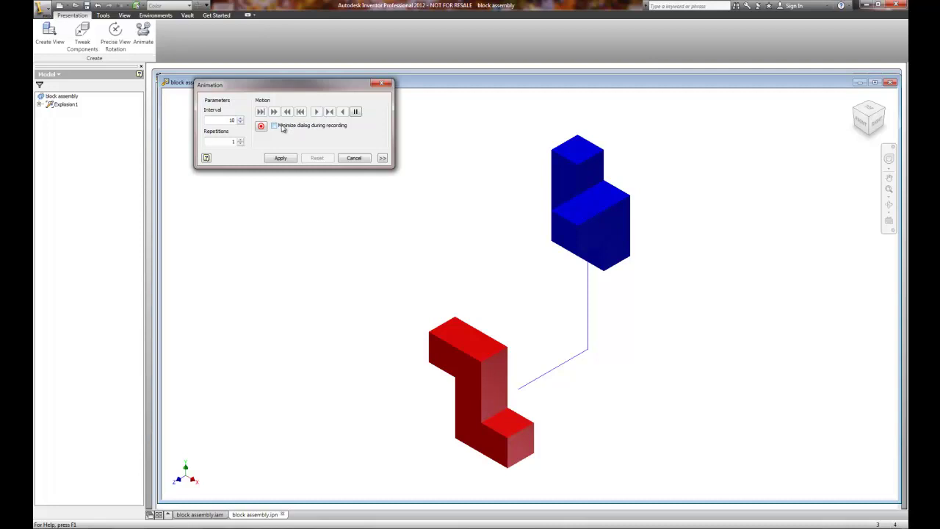
click(274, 125)
click(281, 159)
click(318, 111)
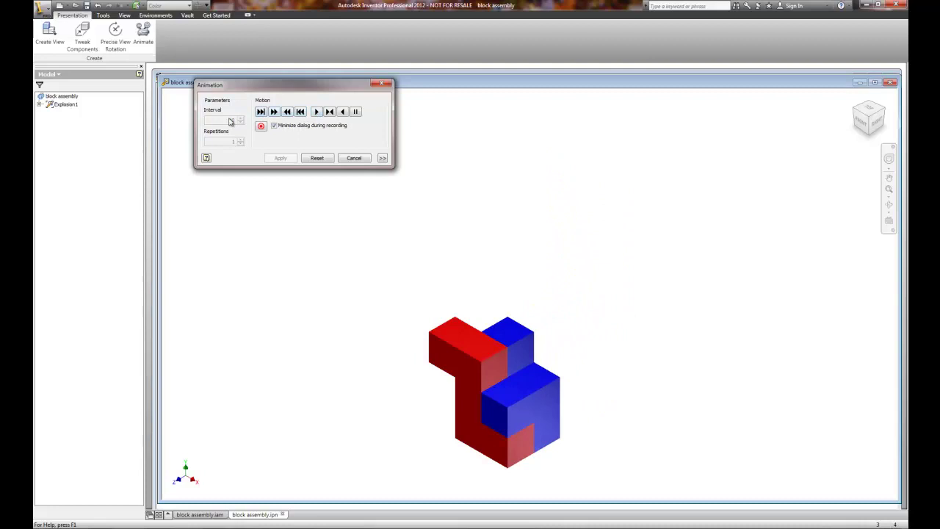
click(316, 158)
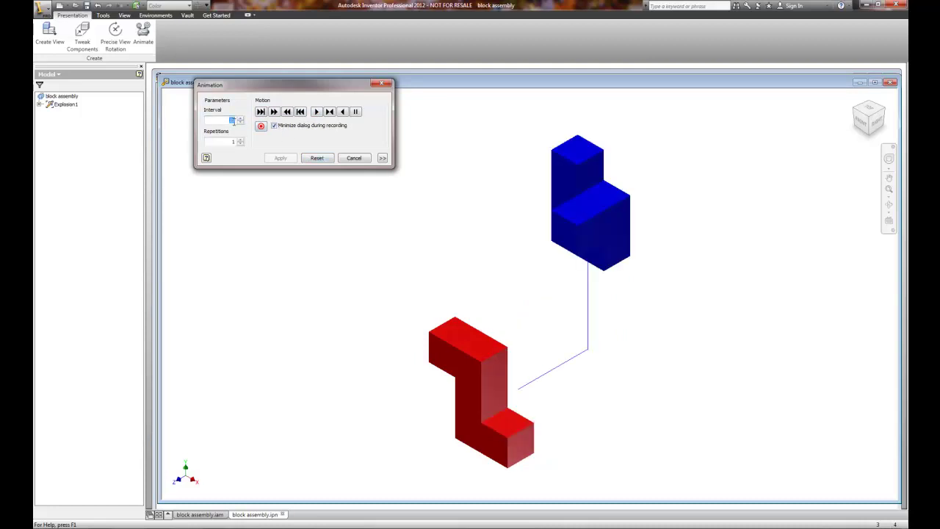
- Try an animation interval of 25 by playing it forward, reset the playback, and set the interval back to 10
text(25)
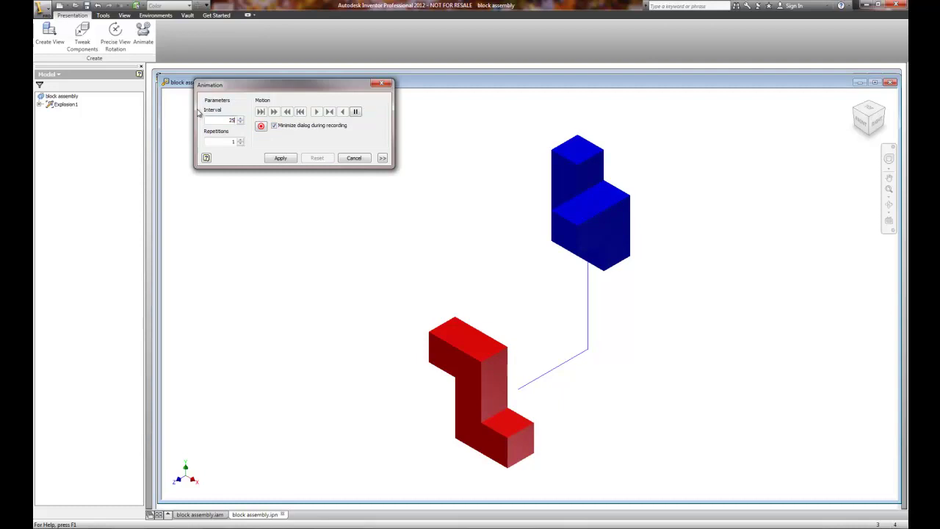
click(280, 158)
click(317, 111)
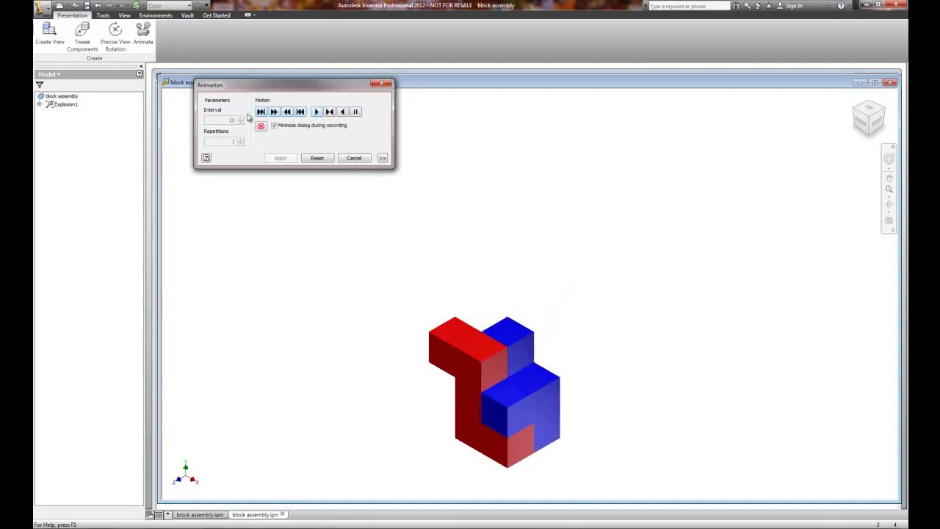
click(322, 161)
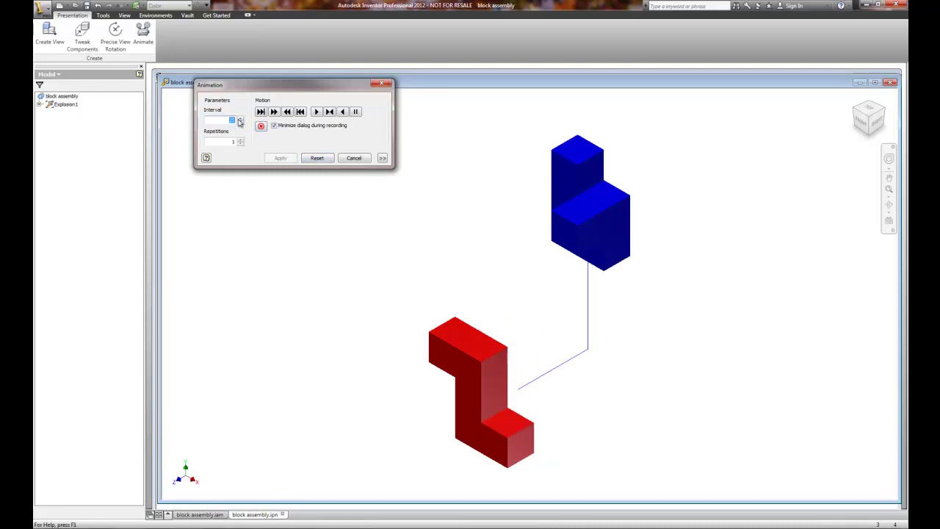
click(240, 122)
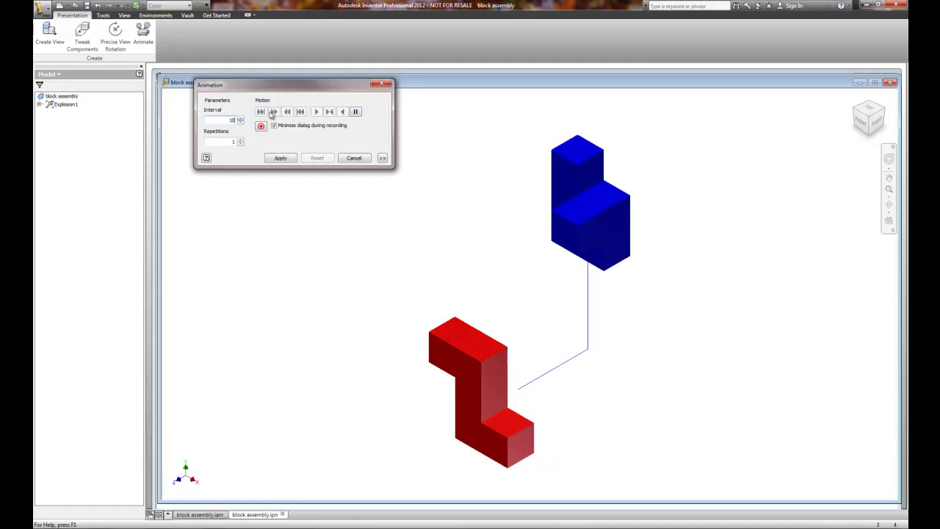
click(283, 160)
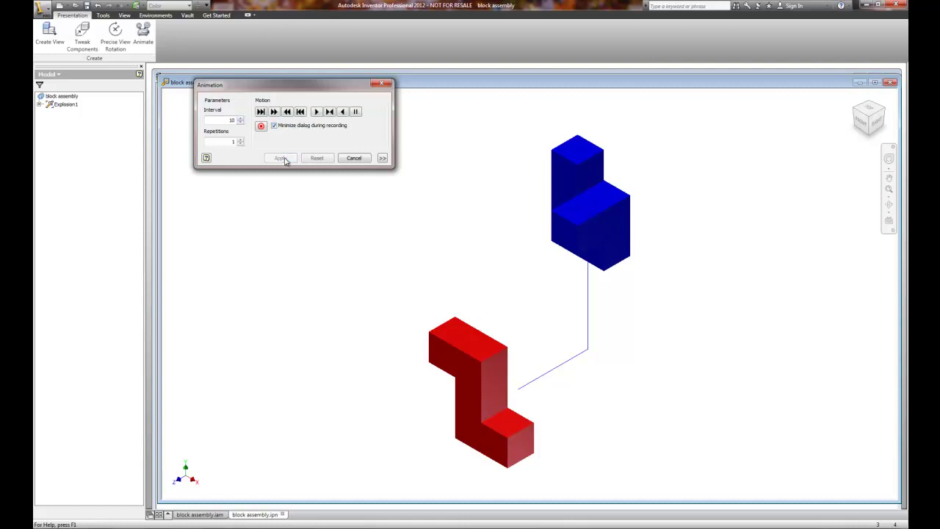
- Reorder the animation sequence so block 2's 3.5 in tweak follows its 2 in tweak, and apply the new order
click(383, 158)
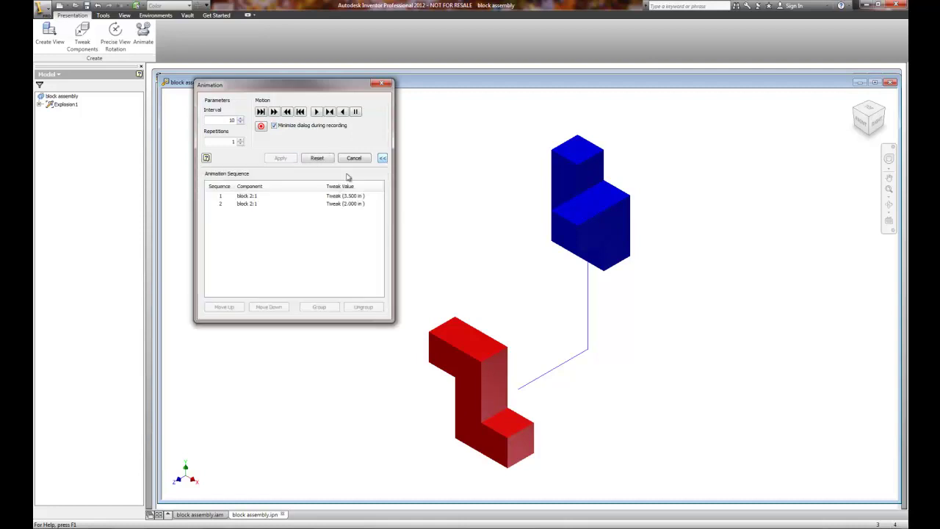
click(246, 196)
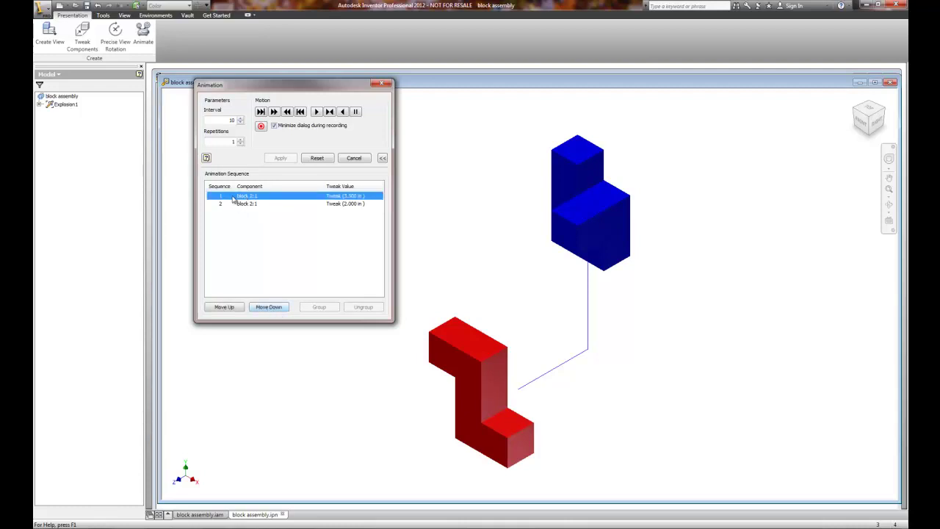
click(270, 307)
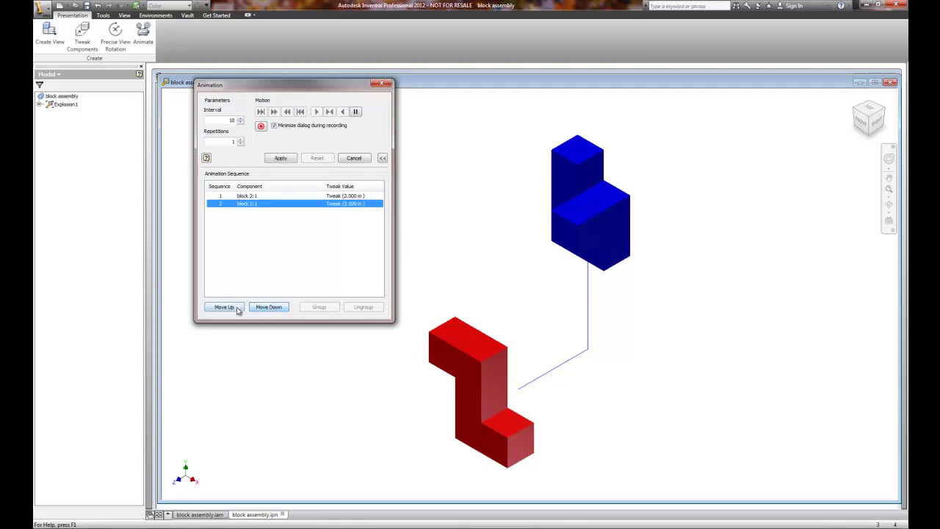
click(279, 161)
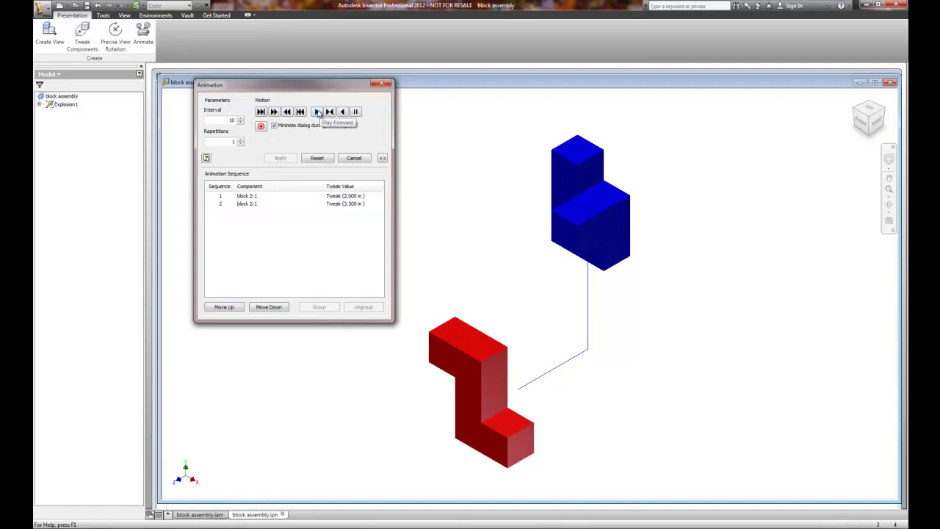
- Play the reordered animation forward, reset it to the exploded position and finish the animation command
click(319, 112)
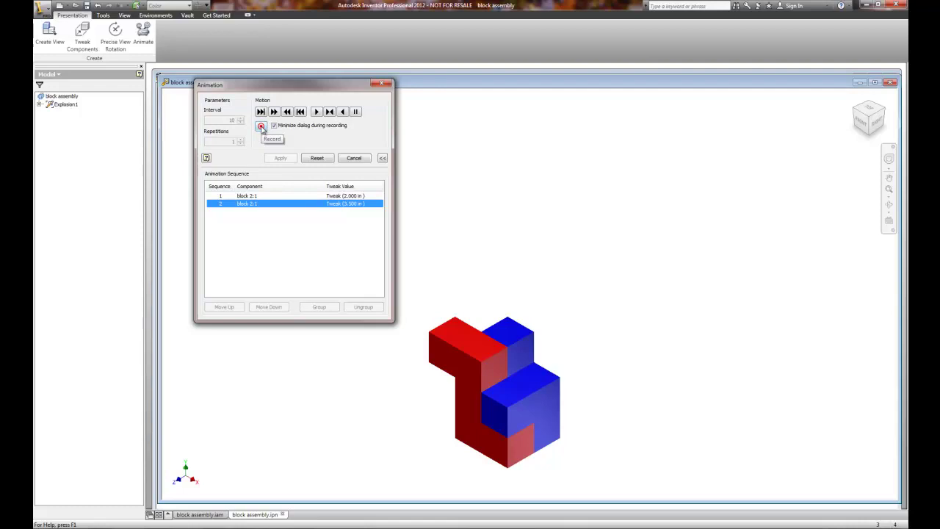
click(317, 158)
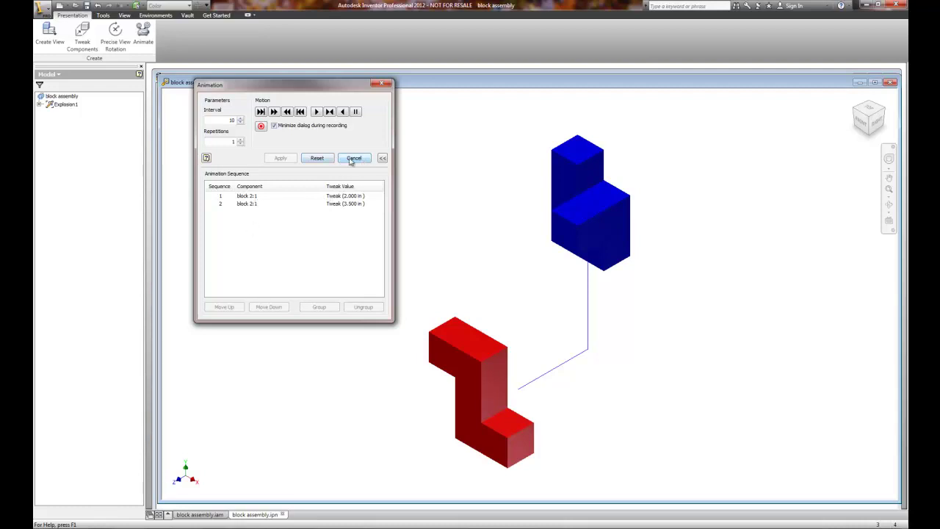
click(320, 160)
click(356, 161)
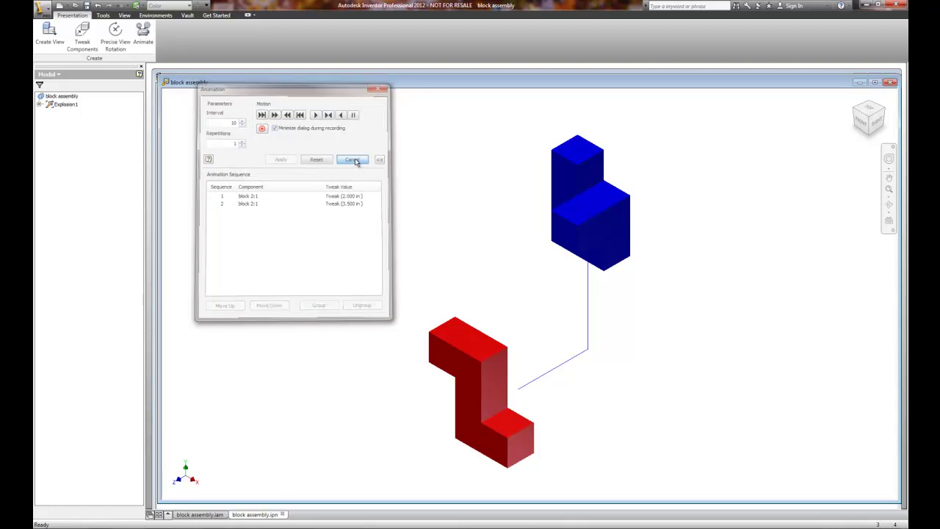
- Save the changes to the presentation file block assembly.ipn, leaving its dependent assembly and part files unsaved
click(87, 6)
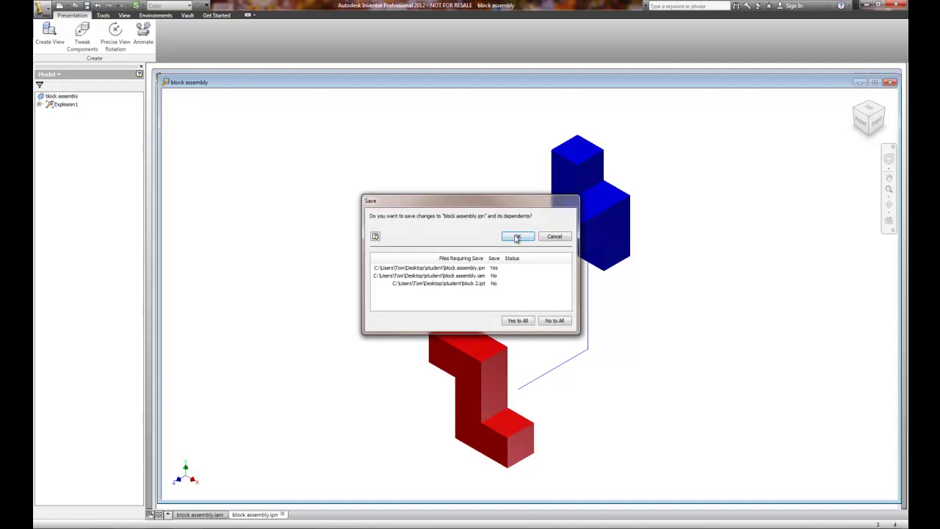
click(515, 236)
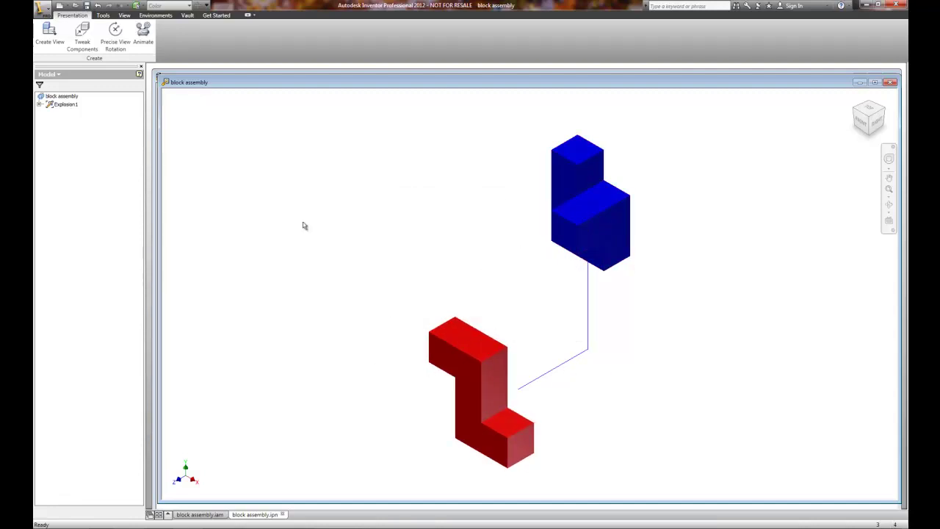
- Create a new drawing file from the default drawing template
click(67, 6)
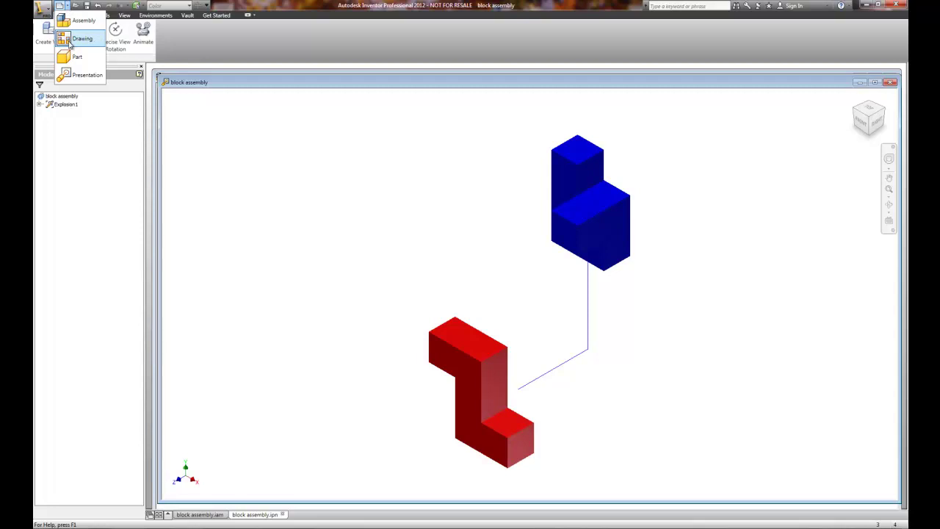
click(69, 43)
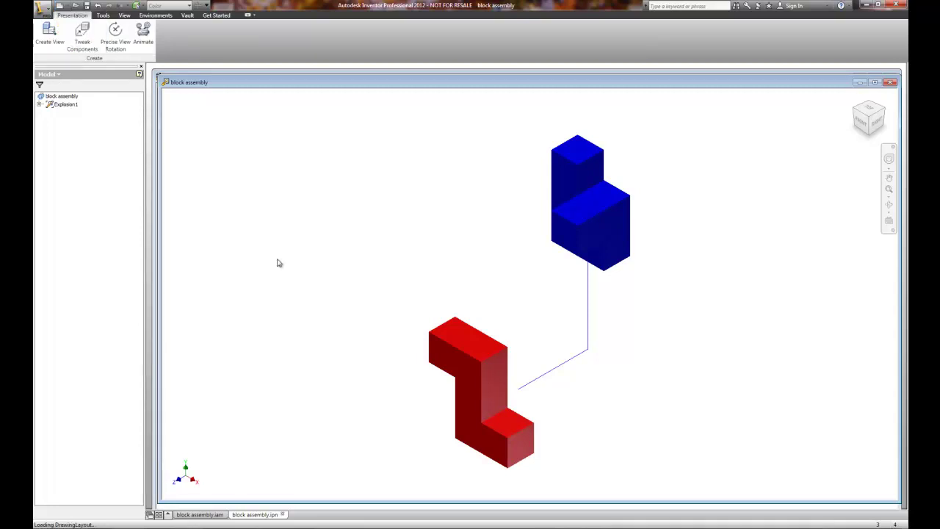